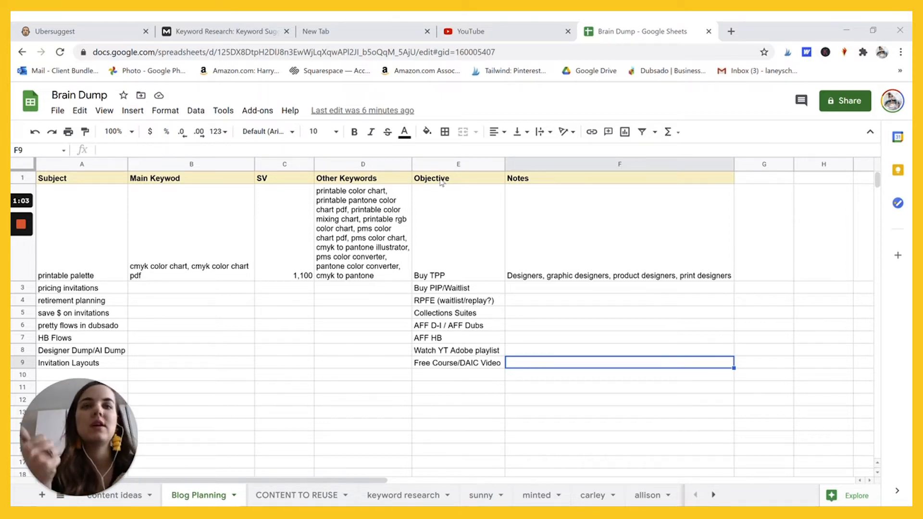
Review the Objective entries and the Subject list from printable palette to Invitation Layouts in the Blog Planning sheet
{"action": "left_click_drag", "start_coordinate": [441, 183], "coordinate": [450, 374]}
{"action": "left_click", "coordinate": [452, 402]}
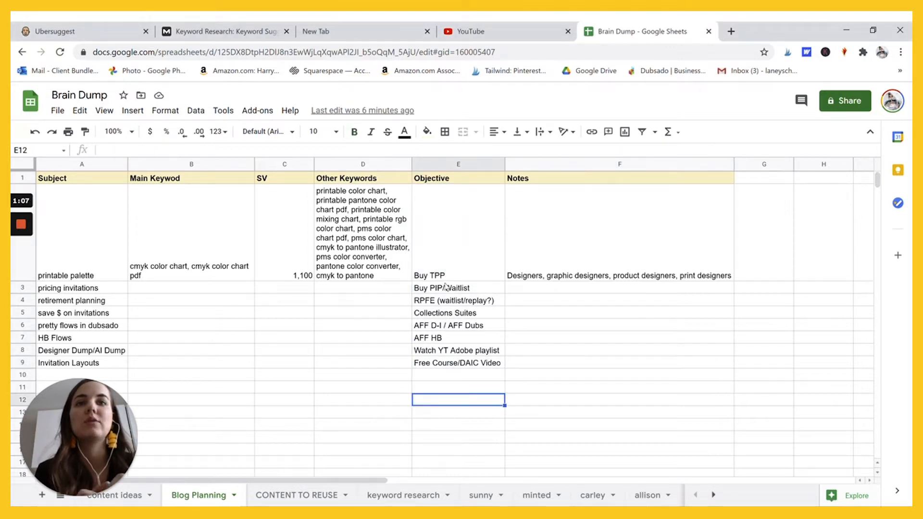
{"action": "left_click", "coordinate": [447, 287]}
{"action": "left_click", "coordinate": [452, 337]}
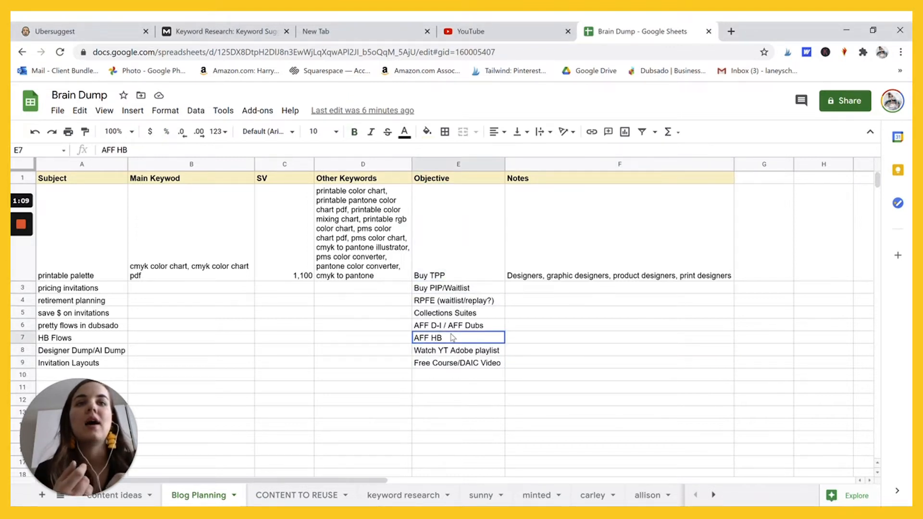
{"action": "left_click", "coordinate": [452, 355]}
{"action": "left_click", "coordinate": [451, 366]}
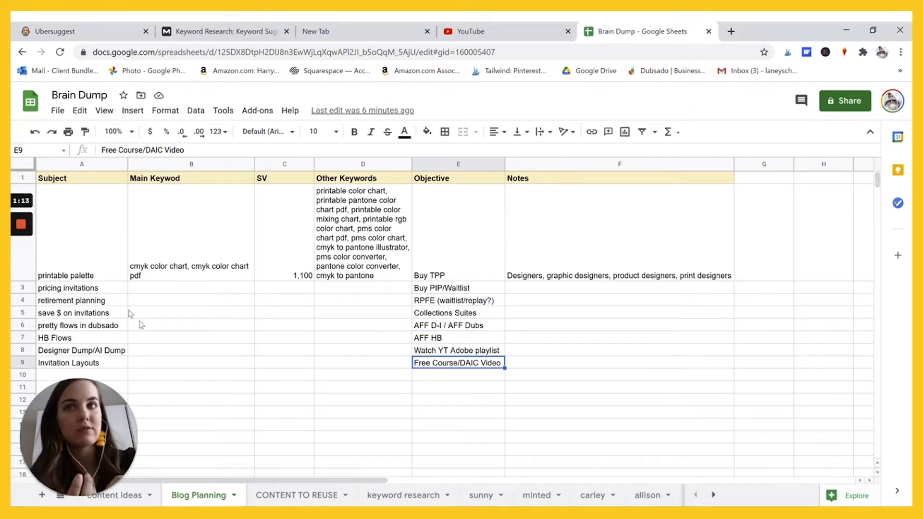
{"action": "left_click", "coordinate": [79, 256]}
{"action": "left_click_drag", "start_coordinate": [79, 256], "coordinate": [80, 363]}
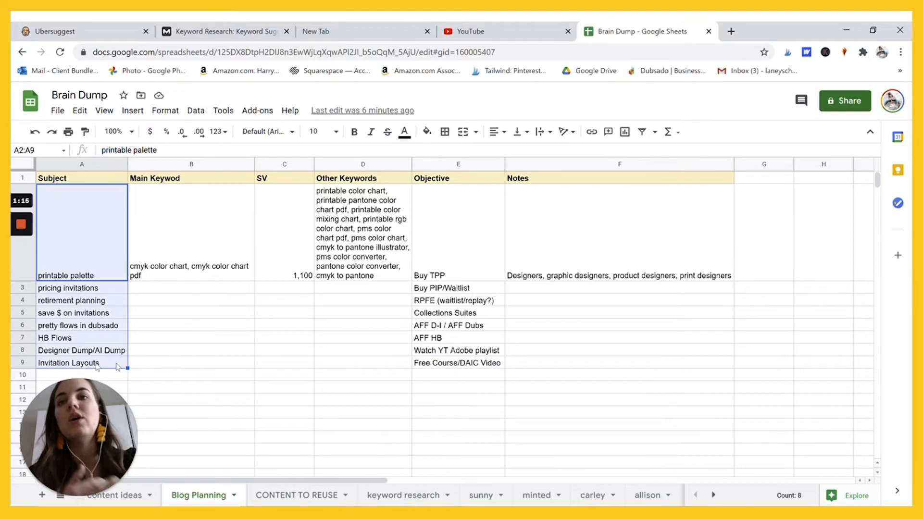
{"action": "left_click", "coordinate": [176, 363]}
{"action": "left_click", "coordinate": [87, 269]}
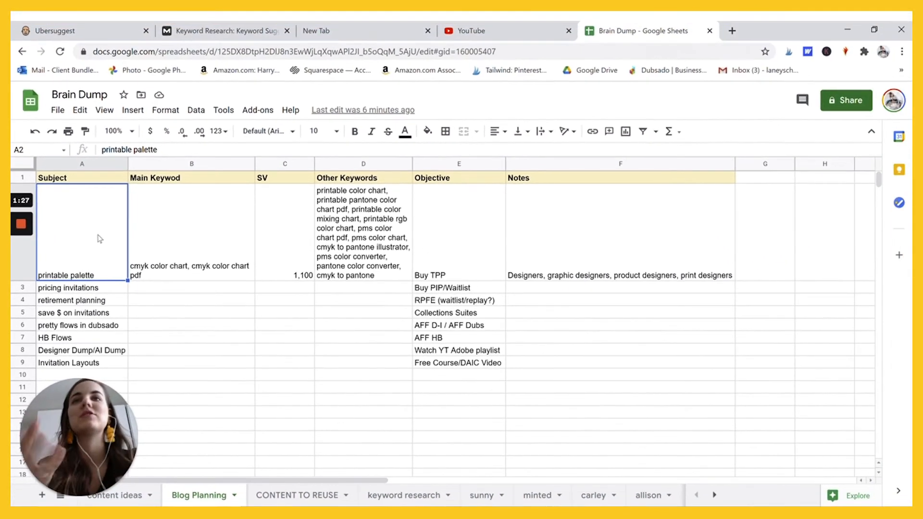
Switch to Moz Keyword Suggestions and examine the remaining query allowance and the monthly volumes for printable palette and printable color palette
{"action": "left_click", "coordinate": [226, 31]}
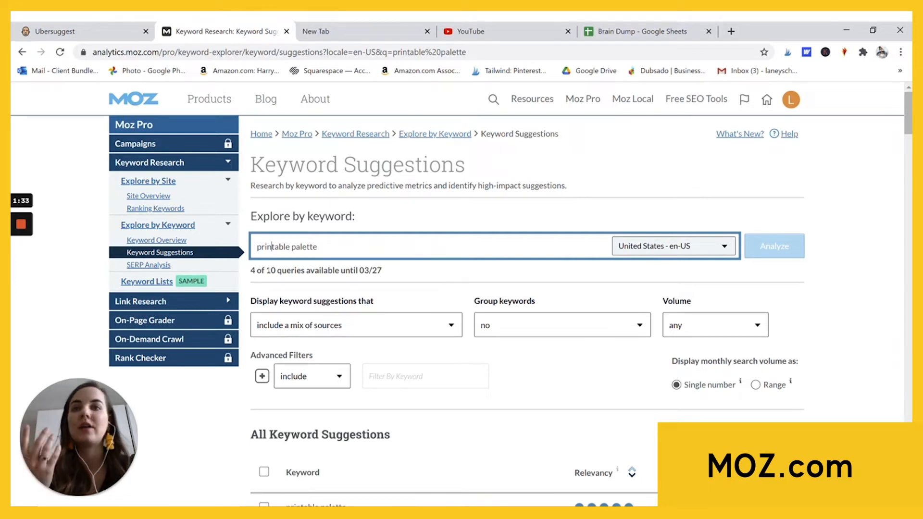
{"action": "left_click_drag", "start_coordinate": [266, 270], "coordinate": [381, 271]}
{"action": "left_click", "coordinate": [382, 270]}
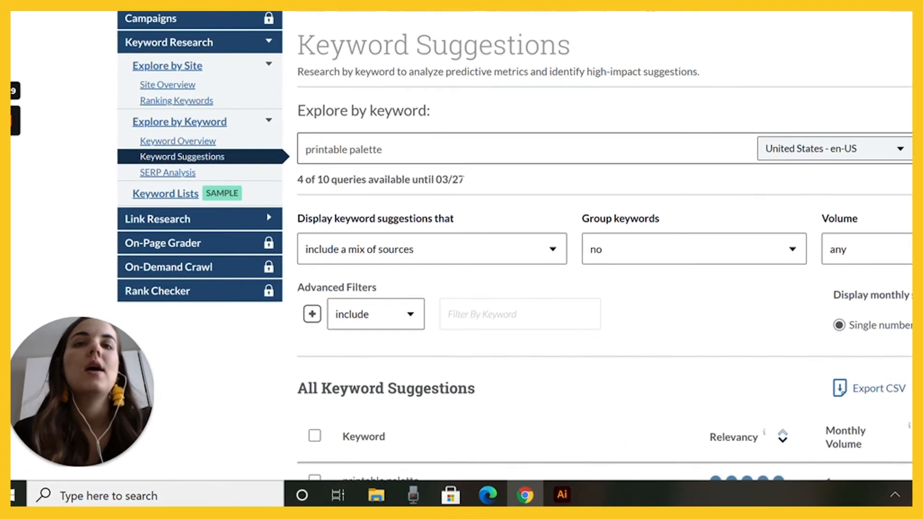
{"action": "left_click", "coordinate": [382, 149]}
{"action": "scroll", "coordinate": [339, 202], "scroll_direction": "down", "scroll_amount": 6}
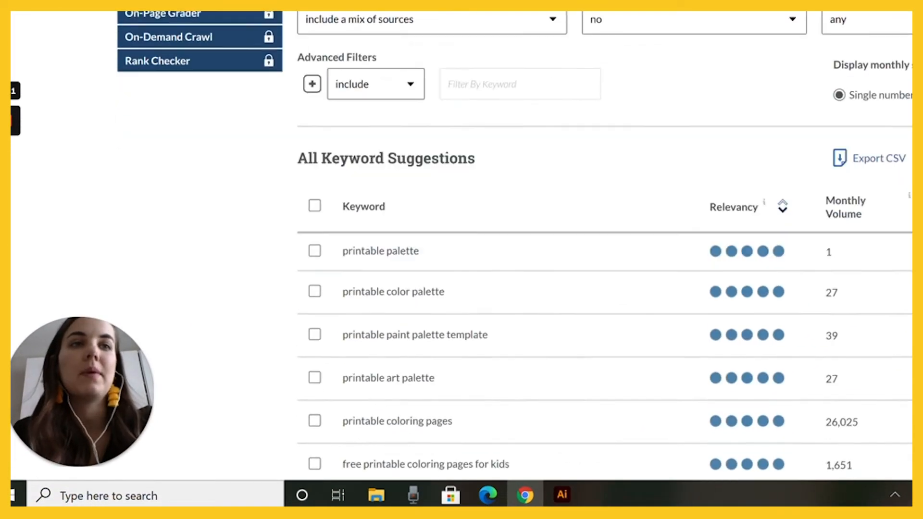
{"action": "left_click_drag", "start_coordinate": [338, 203], "coordinate": [829, 204]}
{"action": "left_click", "coordinate": [828, 201]}
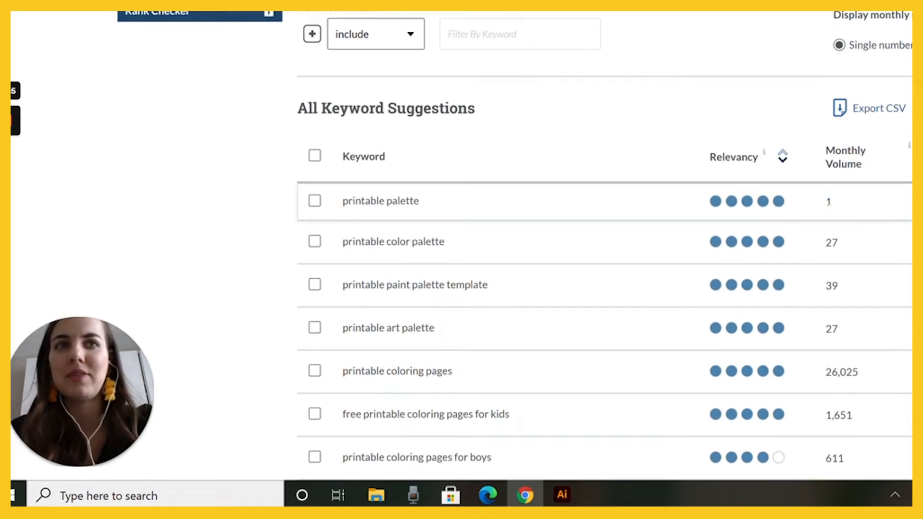
{"action": "left_click_drag", "start_coordinate": [337, 241], "coordinate": [848, 264]}
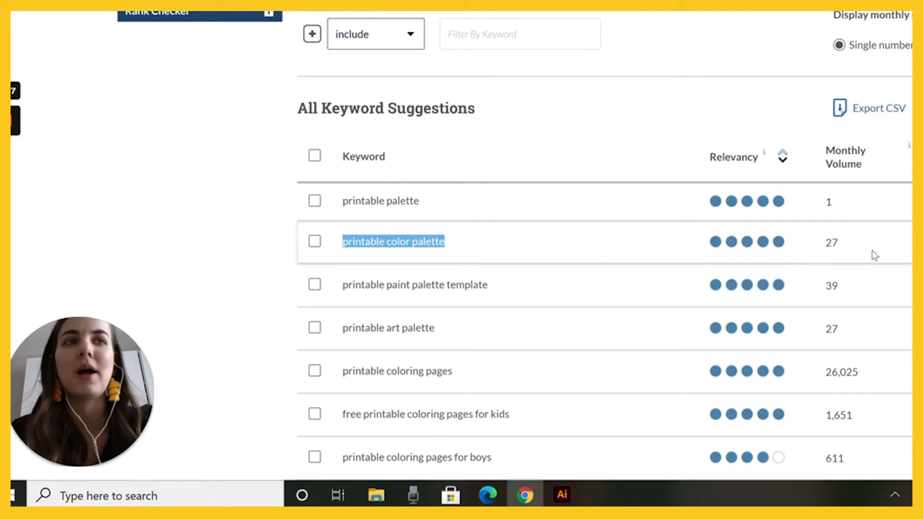
{"action": "left_click", "coordinate": [846, 247]}
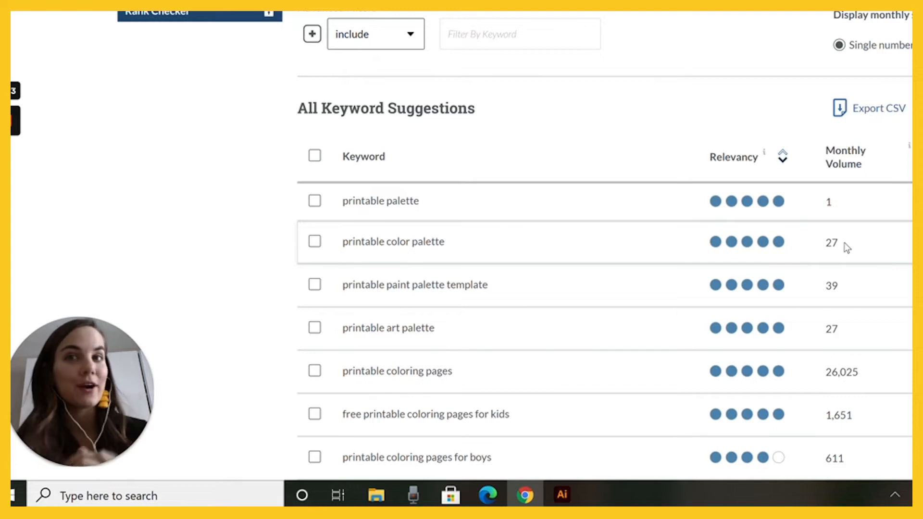
{"action": "scroll", "coordinate": [817, 346], "scroll_direction": "down", "scroll_amount": 1}
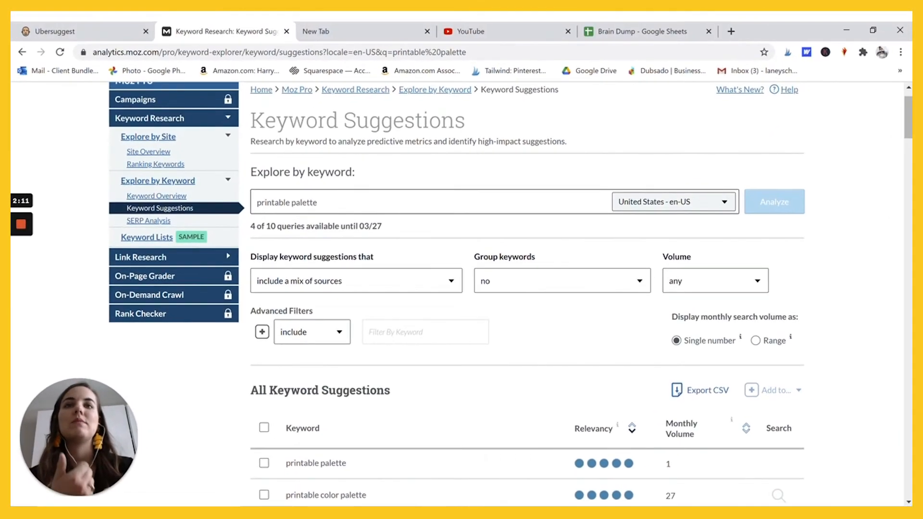
Examine the rest of the printable palette suggestions for relevancy, monthly volume and alternative phrasings
{"action": "left_click_drag", "start_coordinate": [318, 202], "coordinate": [252, 204]}
{"action": "scroll", "coordinate": [251, 204], "scroll_direction": "down", "scroll_amount": 1}
{"action": "scroll", "coordinate": [425, 331], "scroll_direction": "down", "scroll_amount": 14}
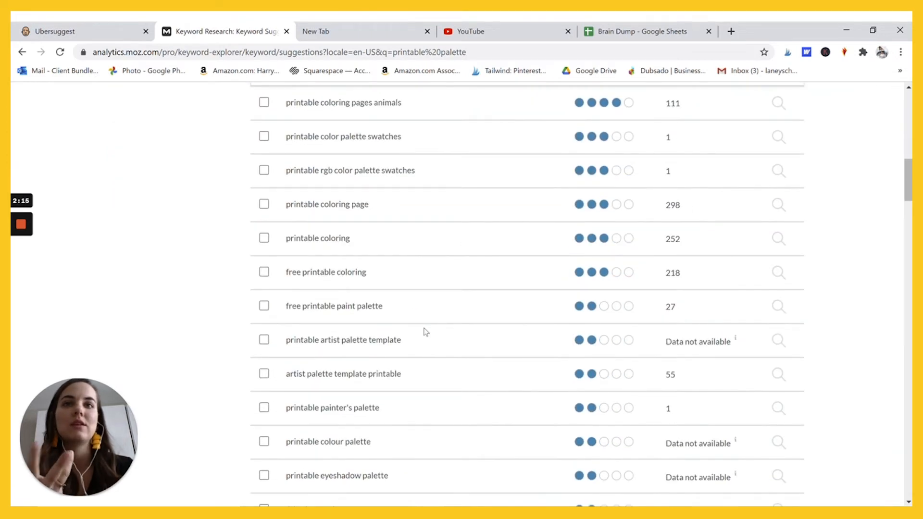
{"action": "scroll", "coordinate": [425, 331], "scroll_direction": "up", "scroll_amount": 12}
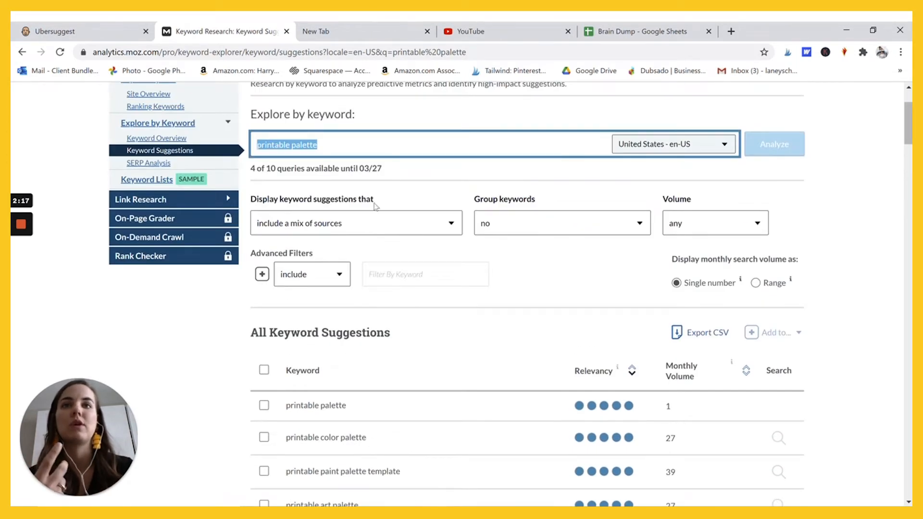
{"action": "scroll", "coordinate": [426, 351], "scroll_direction": "down", "scroll_amount": 10}
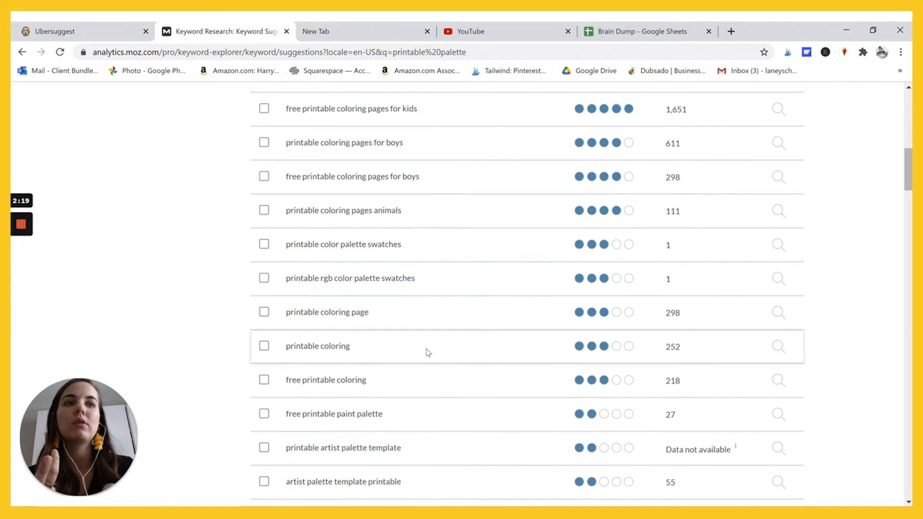
{"action": "scroll", "coordinate": [428, 352], "scroll_direction": "down", "scroll_amount": 2}
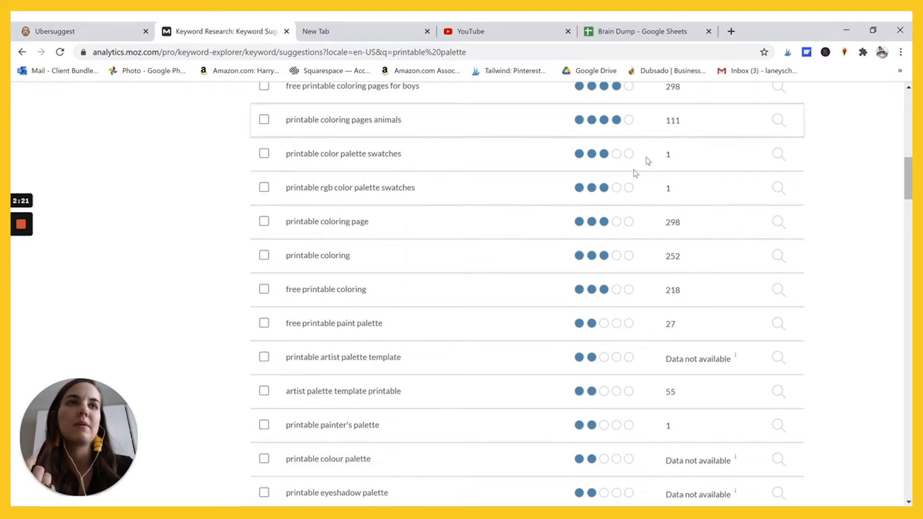
{"action": "scroll", "coordinate": [586, 433], "scroll_direction": "down", "scroll_amount": 7}
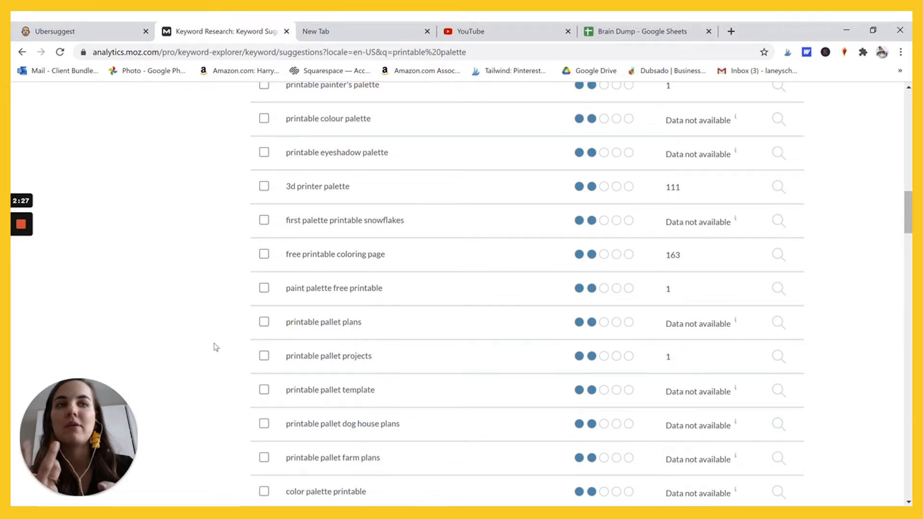
Search Moz Keyword Suggestions for "printable color chart" in place of the previous keyword
{"action": "scroll", "coordinate": [216, 347], "scroll_direction": "up", "scroll_amount": 20}
{"action": "left_click", "coordinate": [351, 258]}
{"action": "key", "text": "BackSpace"}
{"action": "key", "text": "BackSpace"}
{"action": "key", "text": "BackSpace"}
{"action": "key", "text": "BackSpace"}
{"action": "key", "text": "BackSpace"}
{"action": "key", "text": "BackSpace"}
{"action": "key", "text": "BackSpace"}
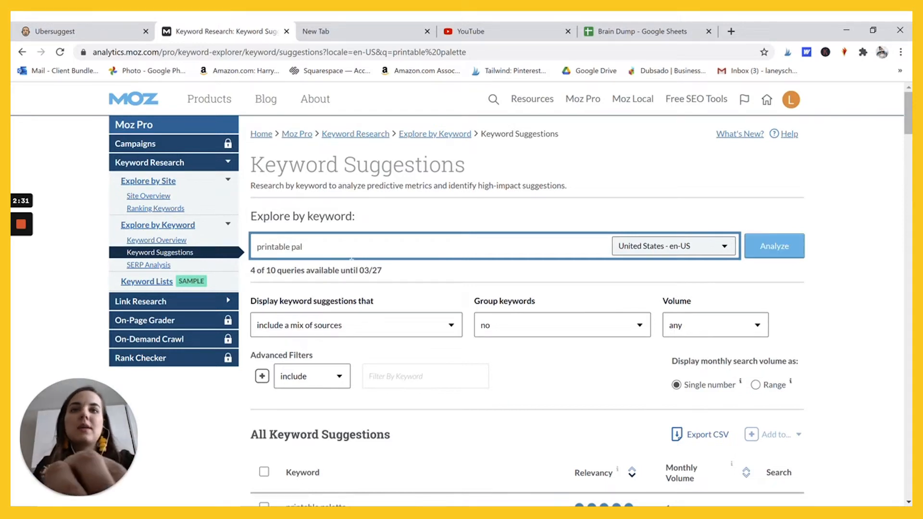
{"action": "type", "text": "color chart"}
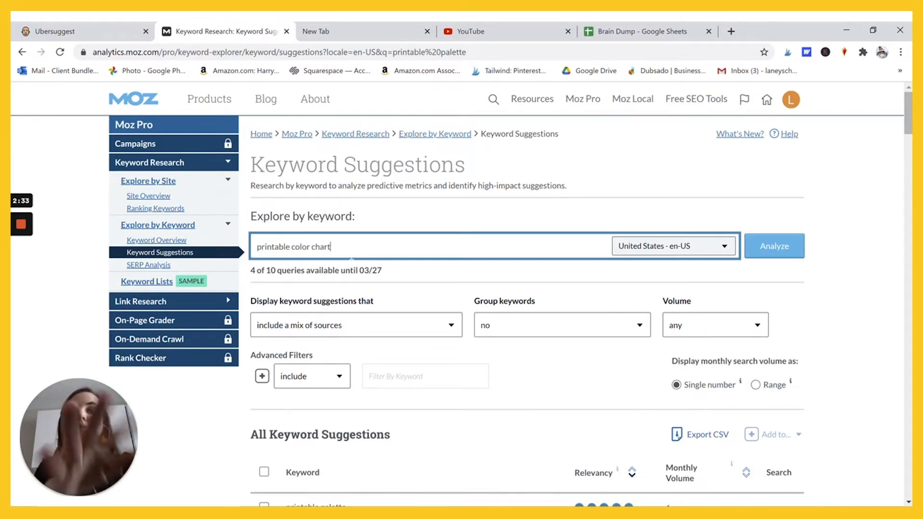
{"action": "key", "text": "Return"}
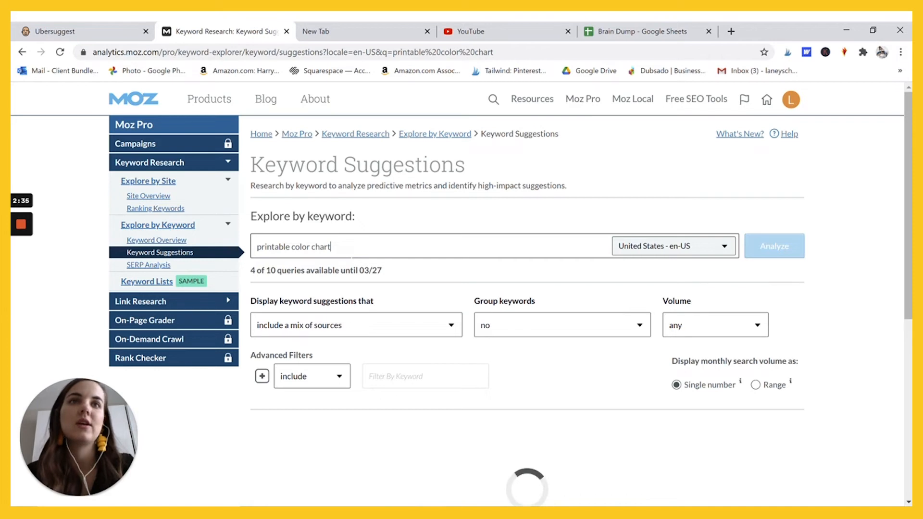
{"action": "scroll", "coordinate": [511, 212], "scroll_direction": "down", "scroll_amount": 4}
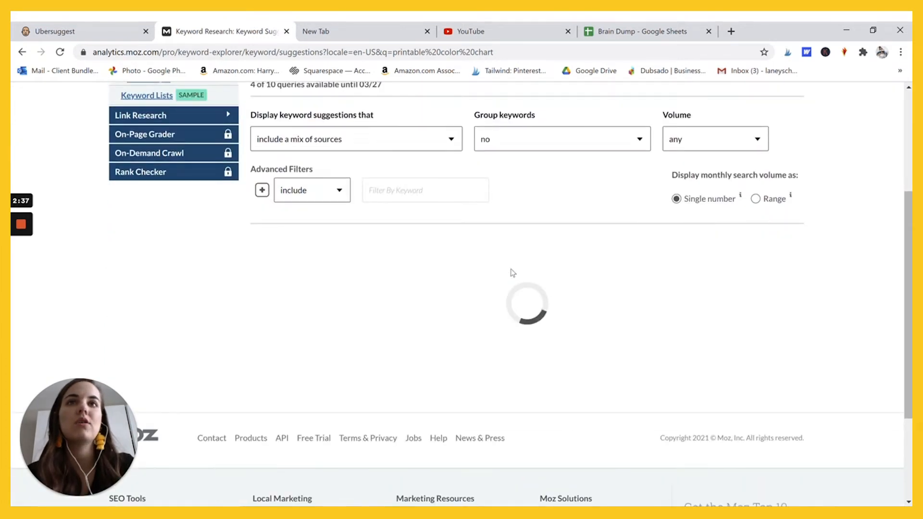
{"action": "scroll", "coordinate": [513, 272], "scroll_direction": "up", "scroll_amount": 1}
Switch to Ubersuggest and examine the volume and SEO difficulty of the keyword ideas for printable color chart
{"action": "left_click", "coordinate": [102, 26]}
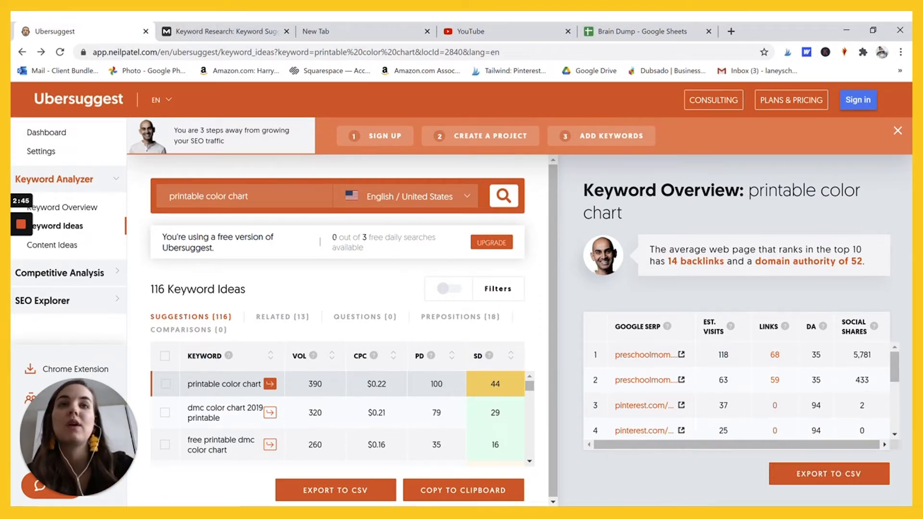
{"action": "triple_click", "coordinate": [338, 244]}
{"action": "left_click", "coordinate": [327, 274]}
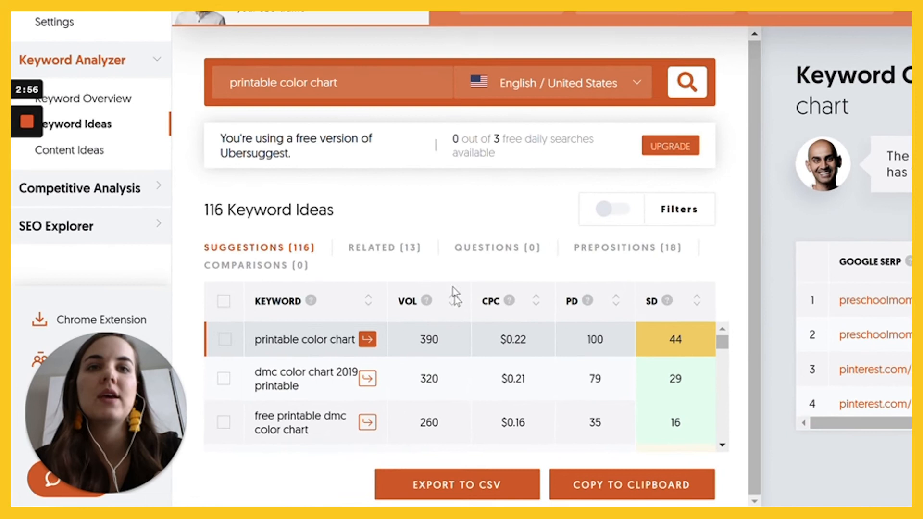
{"action": "scroll", "coordinate": [341, 377], "scroll_direction": "down", "scroll_amount": 1}
{"action": "scroll", "coordinate": [464, 330], "scroll_direction": "up", "scroll_amount": 1}
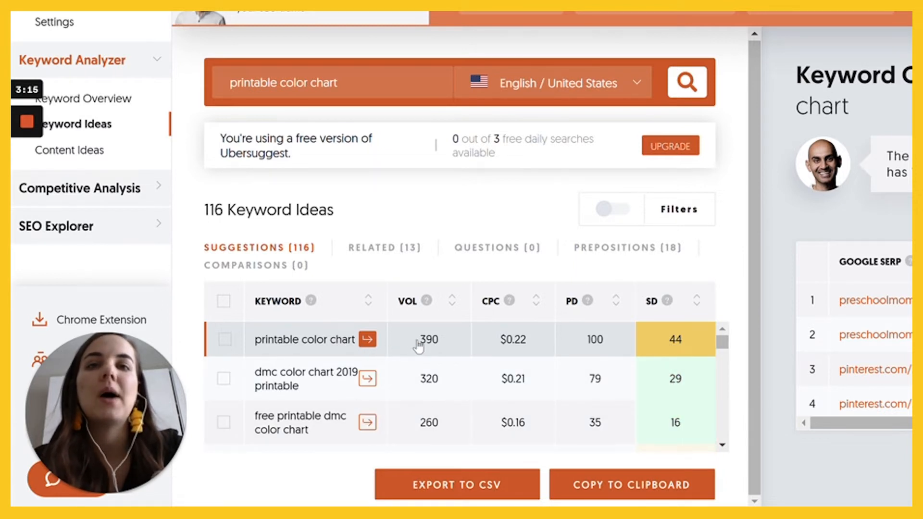
{"action": "scroll", "coordinate": [366, 410], "scroll_direction": "down", "scroll_amount": 3}
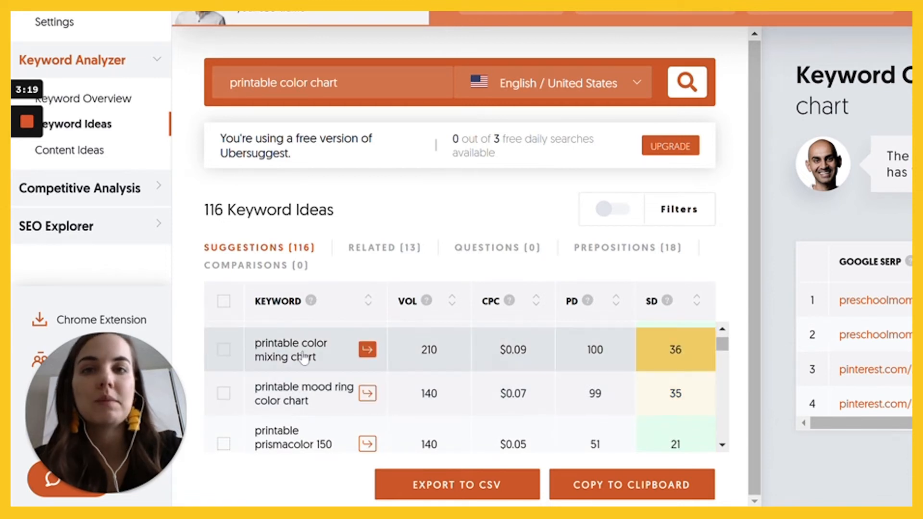
{"action": "scroll", "coordinate": [303, 358], "scroll_direction": "down", "scroll_amount": 4}
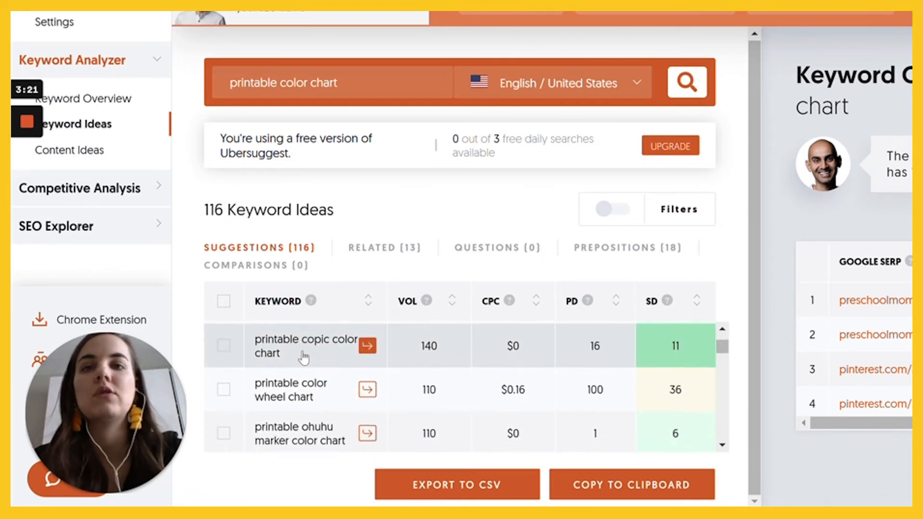
{"action": "scroll", "coordinate": [302, 358], "scroll_direction": "down", "scroll_amount": 1}
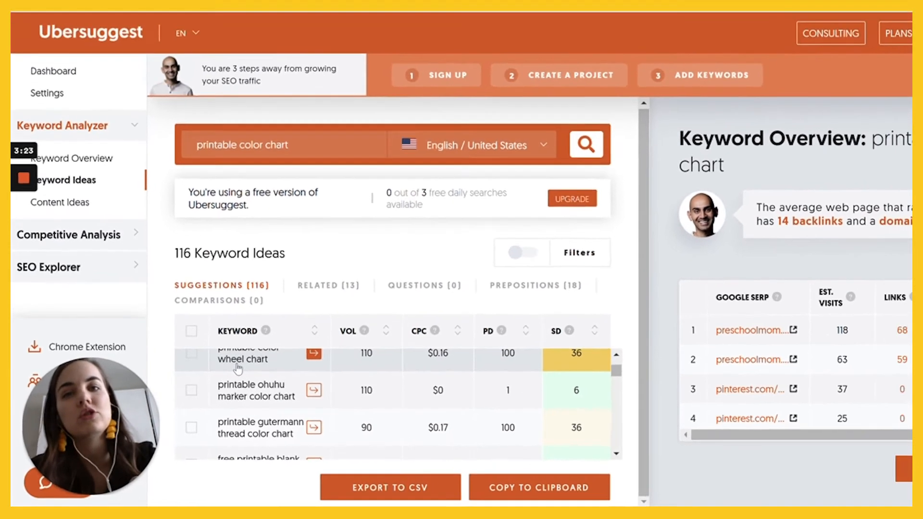
{"action": "scroll", "coordinate": [279, 344], "scroll_direction": "down", "scroll_amount": 2}
{"action": "scroll", "coordinate": [212, 383], "scroll_direction": "down", "scroll_amount": 2}
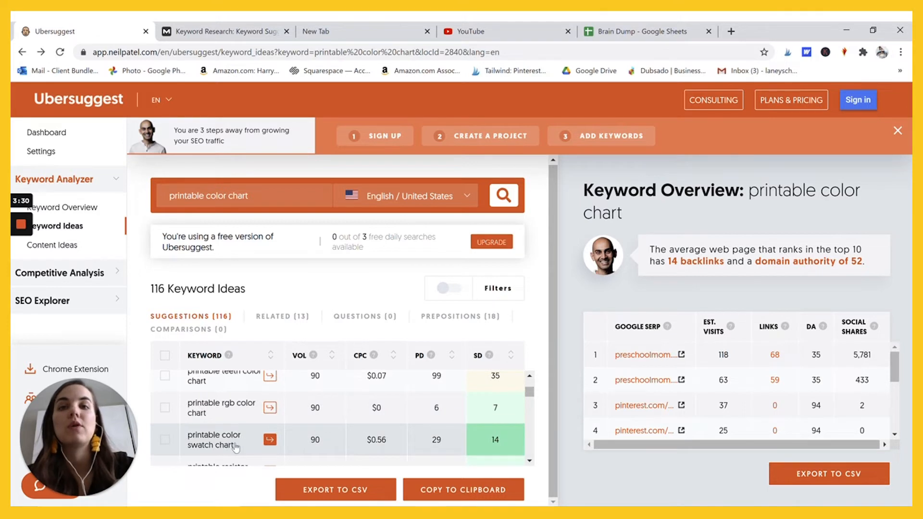
Check the Other Keywords in the Brain Dump sheet, and compare the printable color chart volumes between Moz and Ubersuggest
{"action": "left_click", "coordinate": [625, 30]}
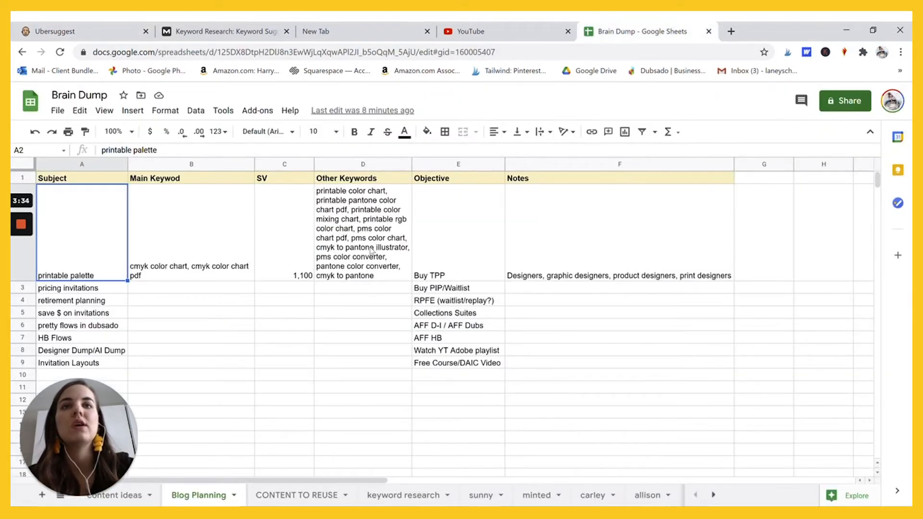
{"action": "left_click", "coordinate": [222, 23]}
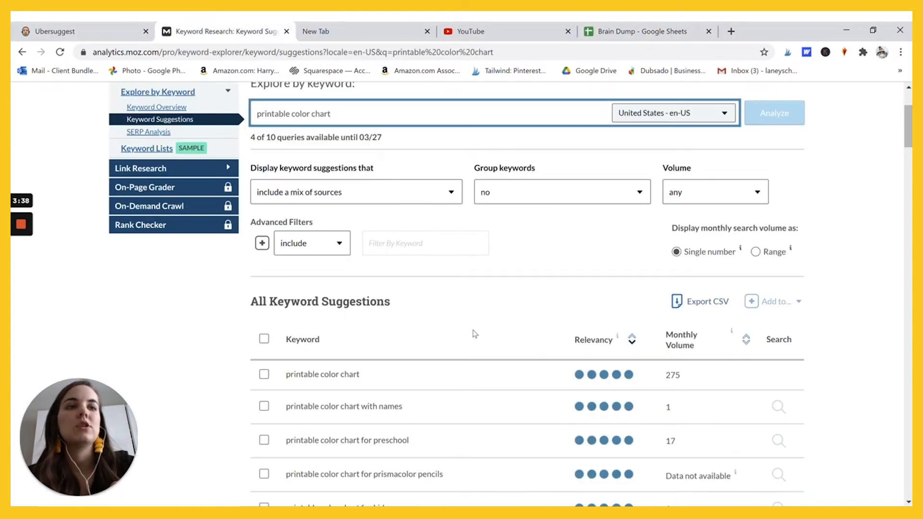
{"action": "scroll", "coordinate": [475, 334], "scroll_direction": "down", "scroll_amount": 3}
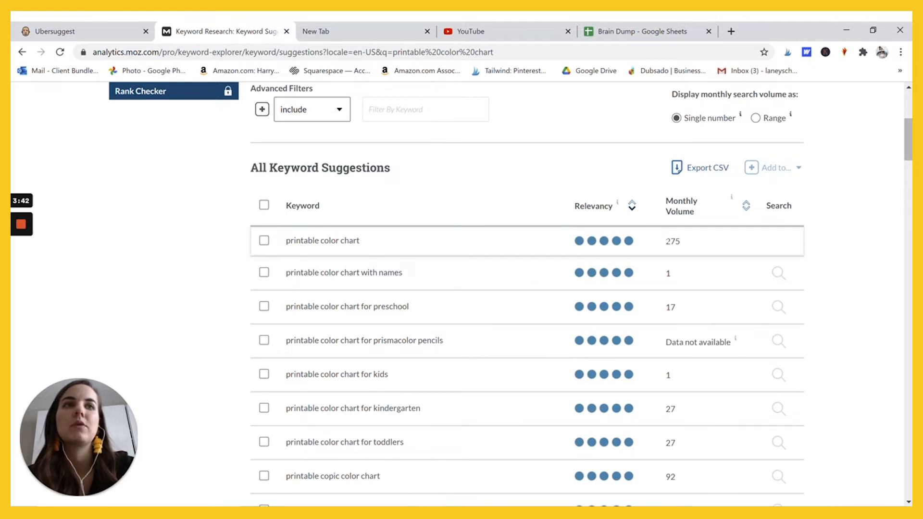
{"action": "left_click", "coordinate": [84, 30]}
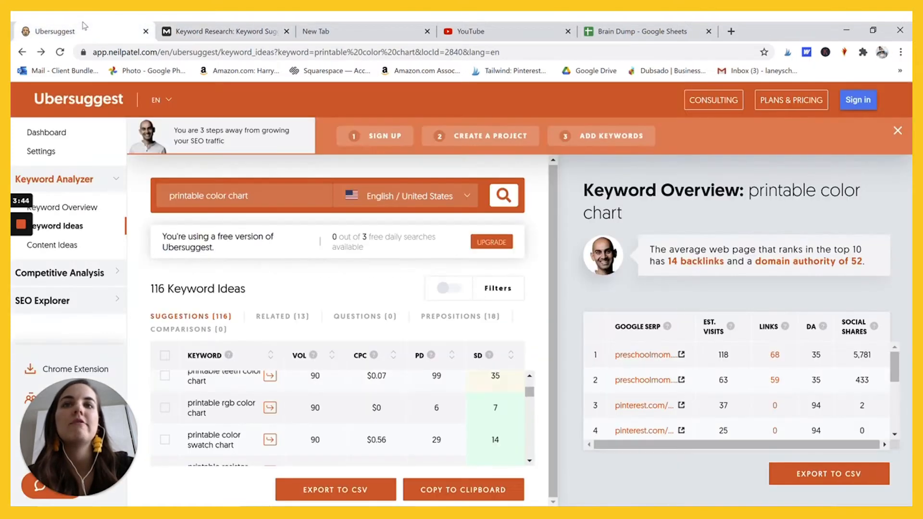
{"action": "scroll", "coordinate": [248, 388], "scroll_direction": "up", "scroll_amount": 3}
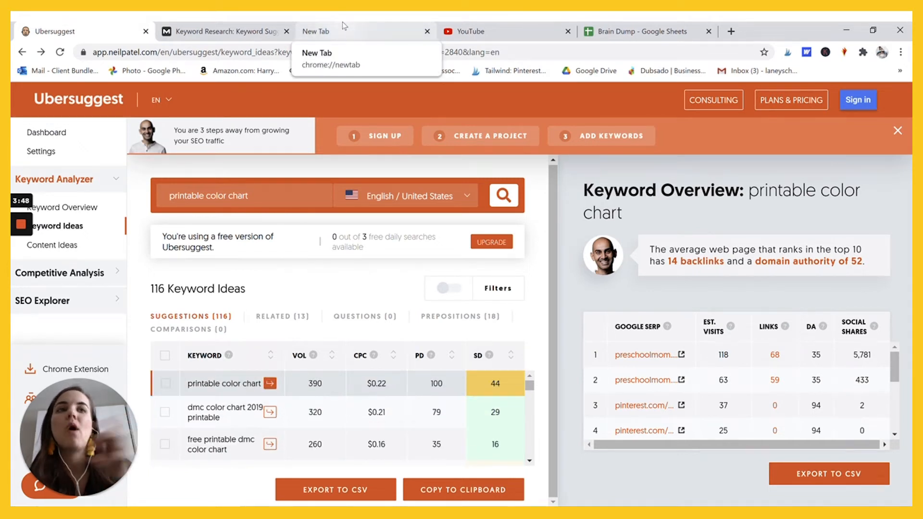
{"action": "left_click", "coordinate": [209, 25]}
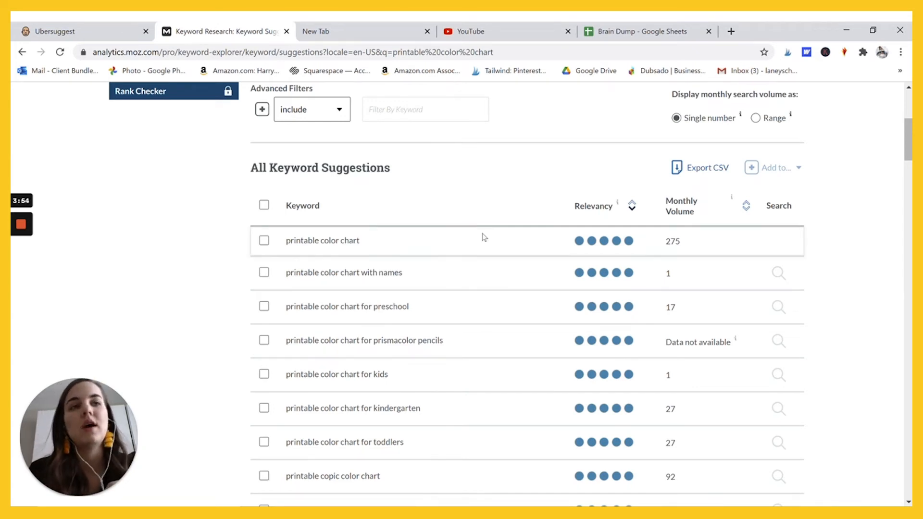
{"action": "scroll", "coordinate": [483, 236], "scroll_direction": "down", "scroll_amount": 4}
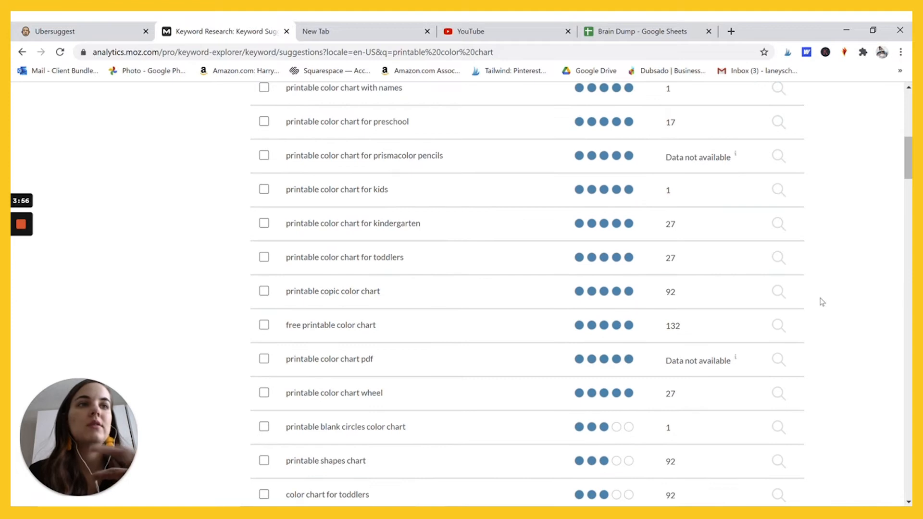
Examine the Moz suggestions for printable color chart for relevancy, monthly volume and related phrasings
{"action": "scroll", "coordinate": [822, 301], "scroll_direction": "down", "scroll_amount": 1}
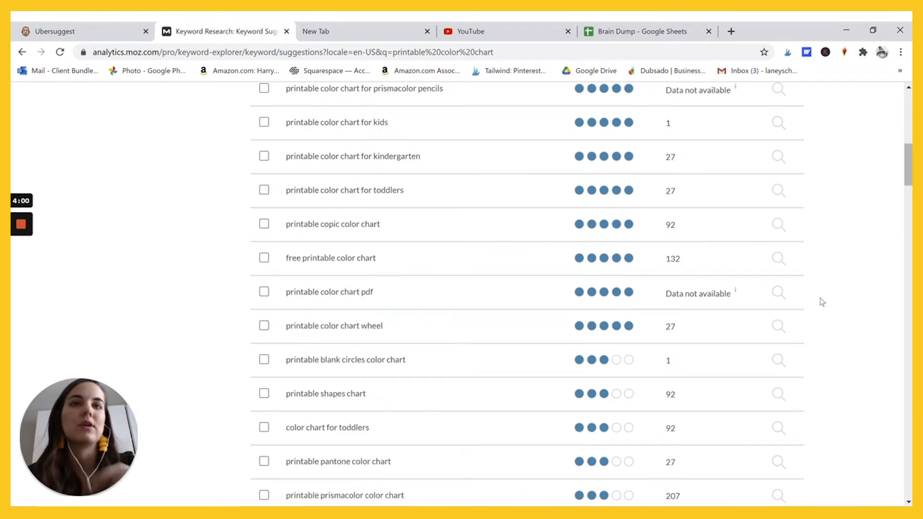
{"action": "scroll", "coordinate": [822, 301], "scroll_direction": "down", "scroll_amount": 1}
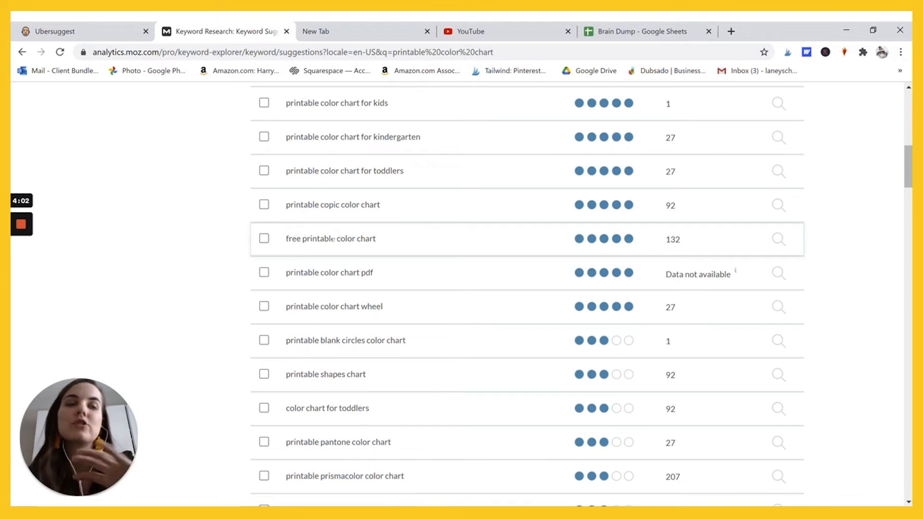
{"action": "scroll", "coordinate": [333, 239], "scroll_direction": "down", "scroll_amount": 4}
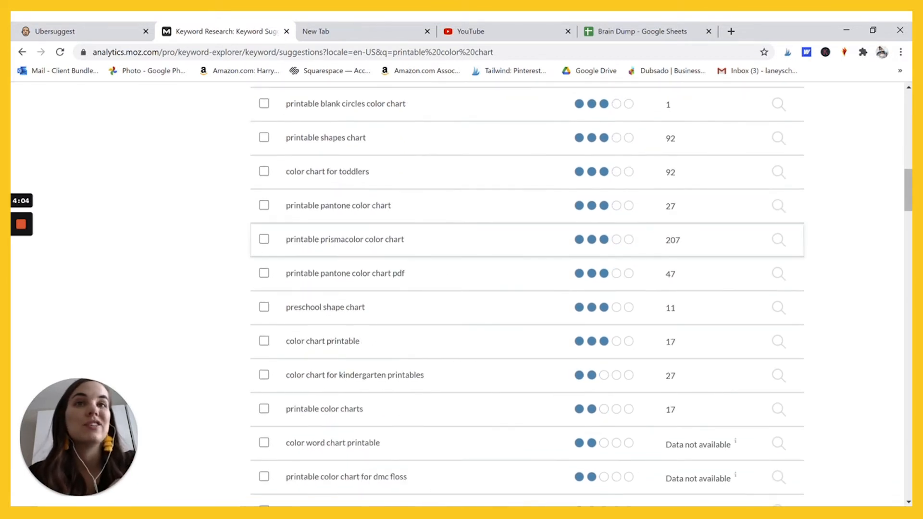
{"action": "scroll", "coordinate": [333, 238], "scroll_direction": "down", "scroll_amount": 4}
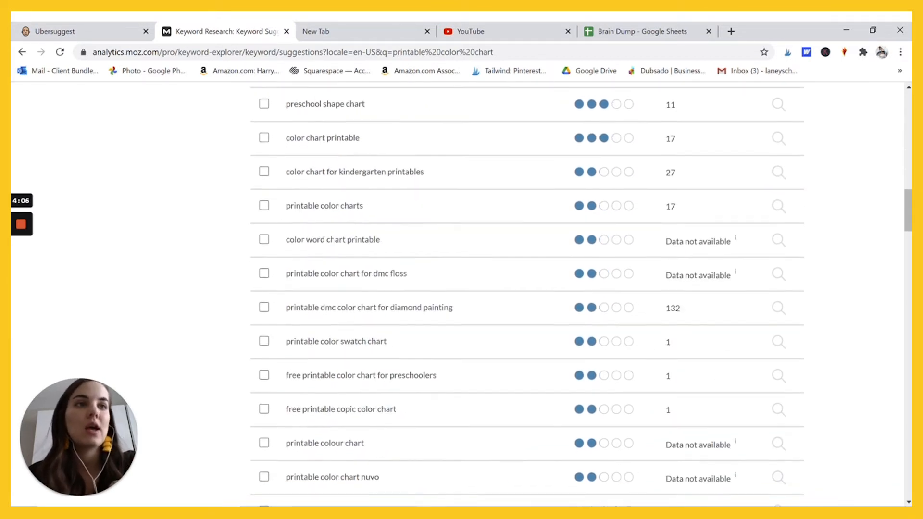
{"action": "scroll", "coordinate": [334, 241], "scroll_direction": "down", "scroll_amount": 1}
{"action": "scroll", "coordinate": [335, 244], "scroll_direction": "down", "scroll_amount": 13}
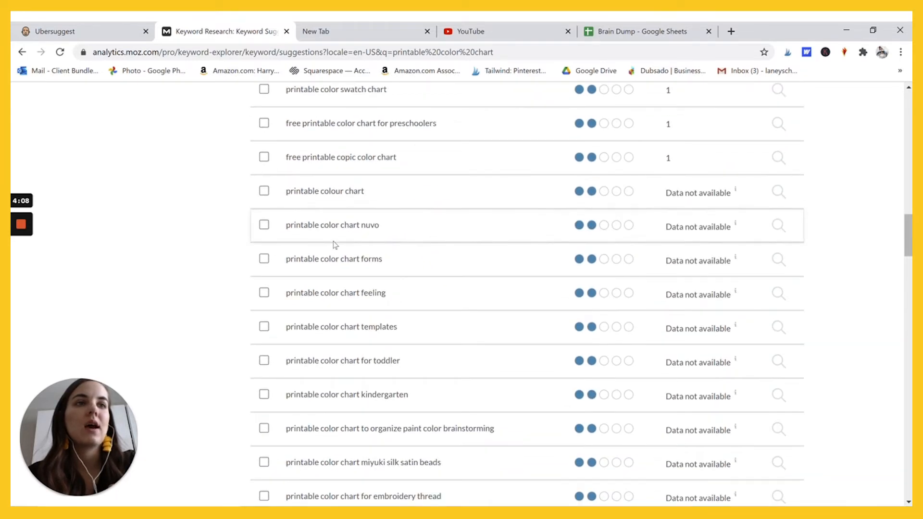
{"action": "scroll", "coordinate": [335, 245], "scroll_direction": "down", "scroll_amount": 2}
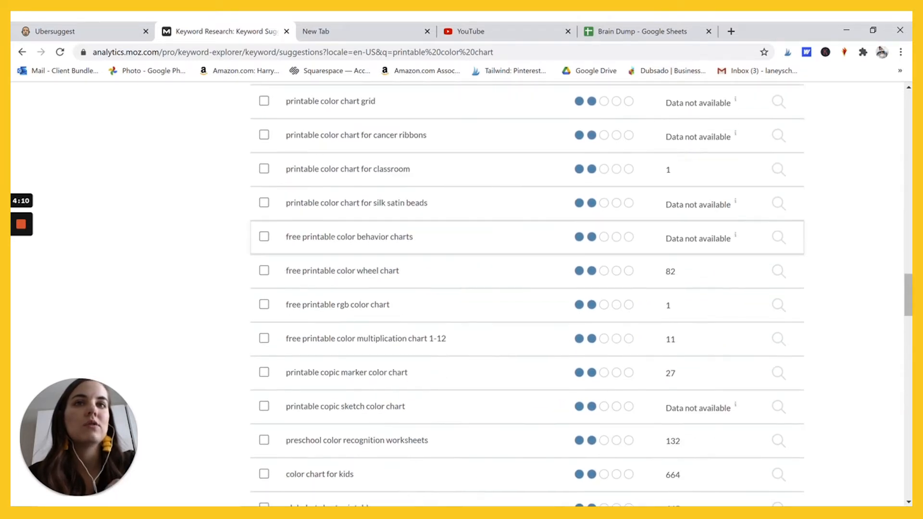
{"action": "scroll", "coordinate": [439, 275], "scroll_direction": "down", "scroll_amount": 2}
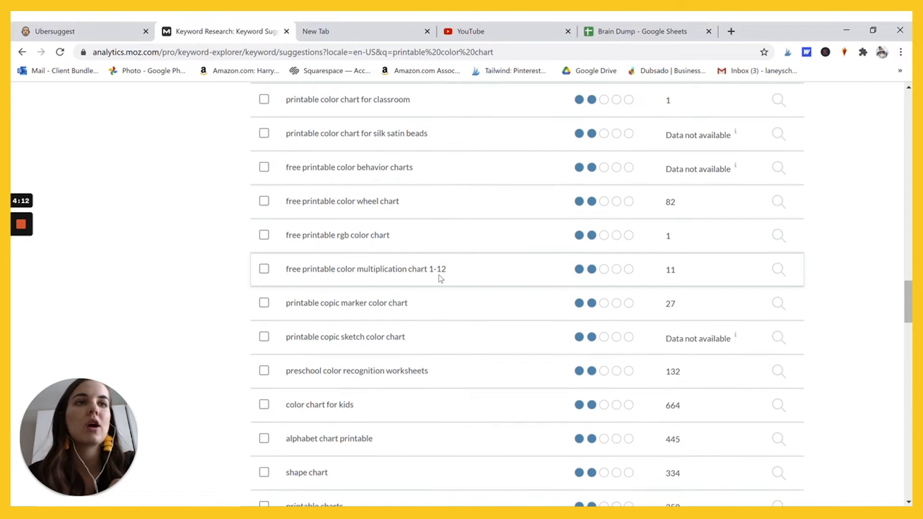
{"action": "scroll", "coordinate": [469, 358], "scroll_direction": "down", "scroll_amount": 1}
{"action": "scroll", "coordinate": [476, 363], "scroll_direction": "down", "scroll_amount": 1}
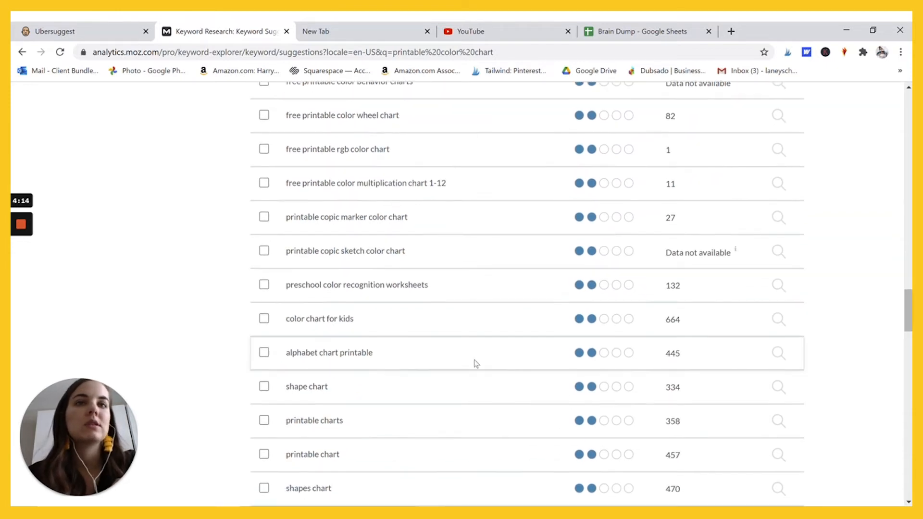
{"action": "scroll", "coordinate": [360, 324], "scroll_direction": "down", "scroll_amount": 2}
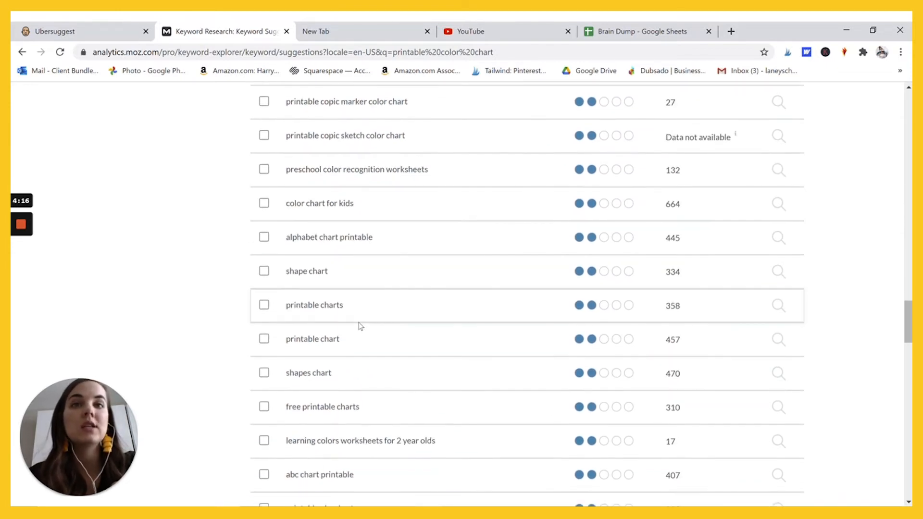
{"action": "scroll", "coordinate": [371, 408], "scroll_direction": "down", "scroll_amount": 3}
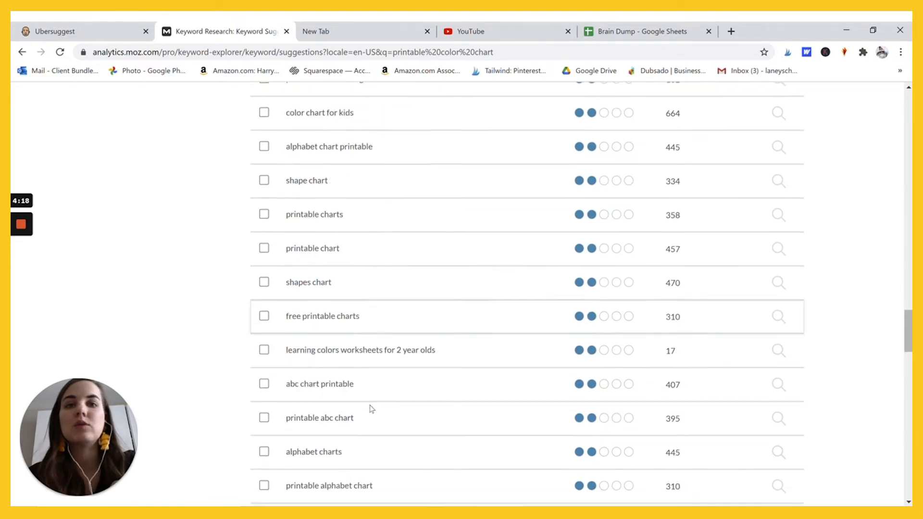
{"action": "scroll", "coordinate": [371, 409], "scroll_direction": "down", "scroll_amount": 2}
Search Moz Keyword Suggestions for "printable cmyk color chart"
{"action": "scroll", "coordinate": [371, 409], "scroll_direction": "up", "scroll_amount": 20}
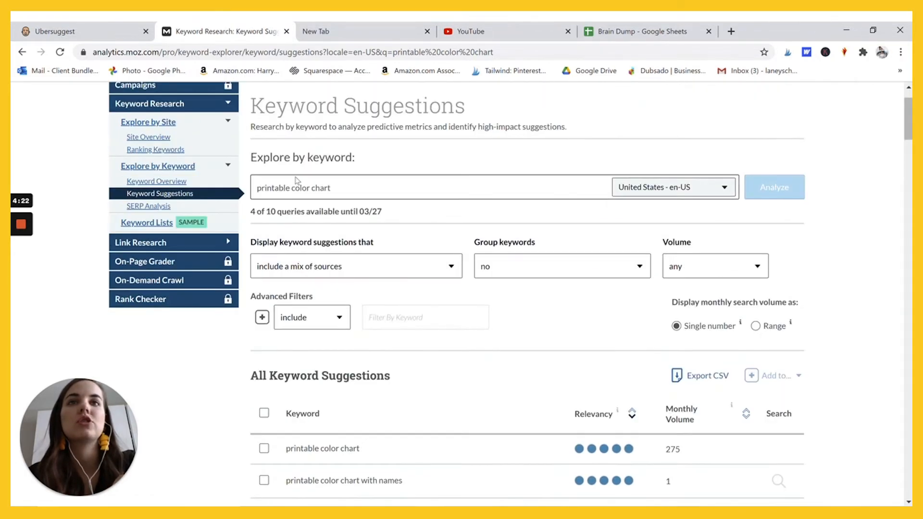
{"action": "left_click", "coordinate": [292, 188]}
{"action": "type", "text": "cmyk"}
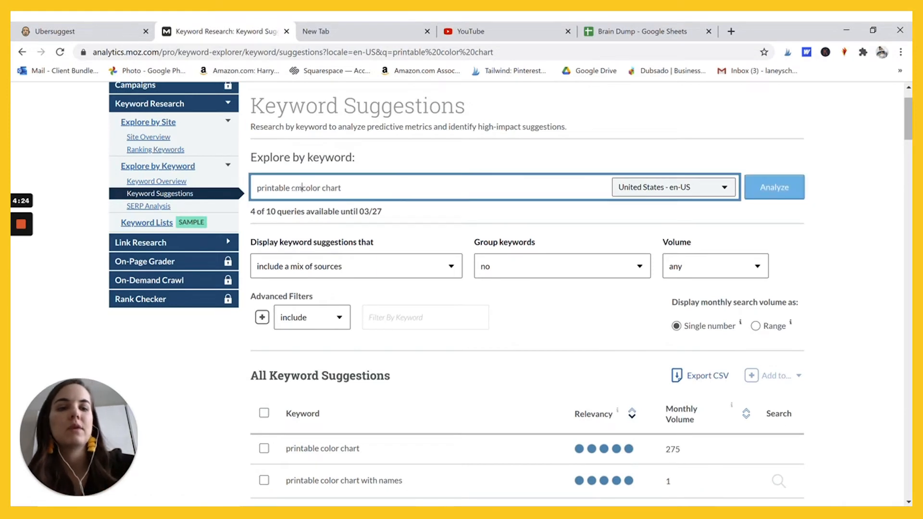
{"action": "key", "text": "Return"}
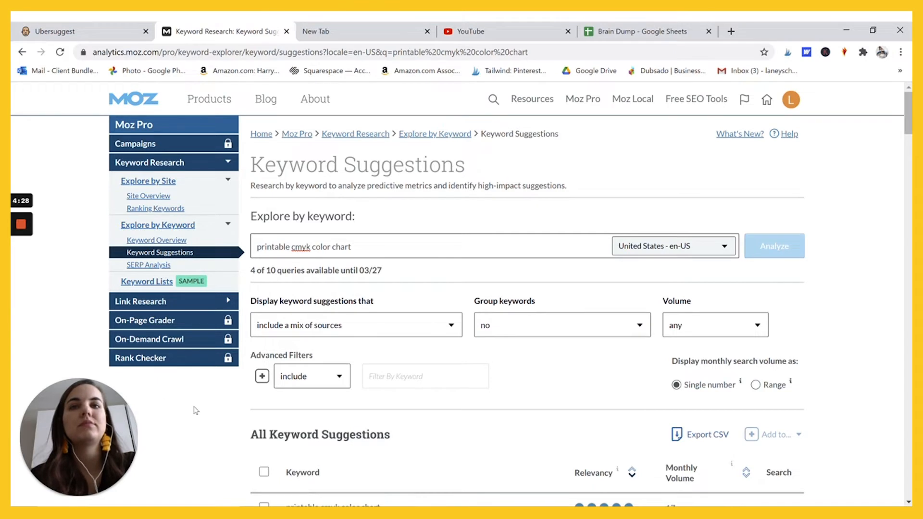
Examine the suggestions for printable cmyk color chart, checking the volumes of "cmyk color chart" and "cmyk color chart pdf"
{"action": "scroll", "coordinate": [307, 196], "scroll_direction": "down", "scroll_amount": 5}
{"action": "scroll", "coordinate": [435, 226], "scroll_direction": "up", "scroll_amount": 4}
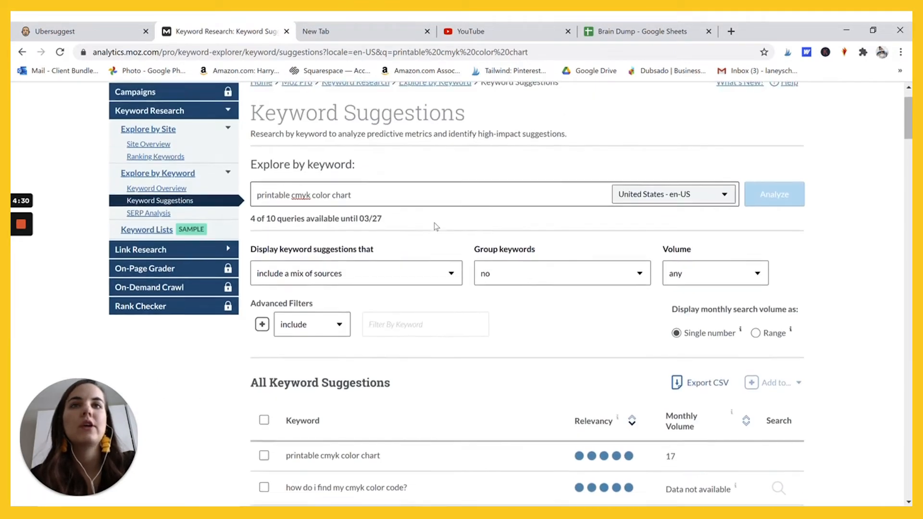
{"action": "left_click_drag", "start_coordinate": [249, 219], "coordinate": [308, 219]}
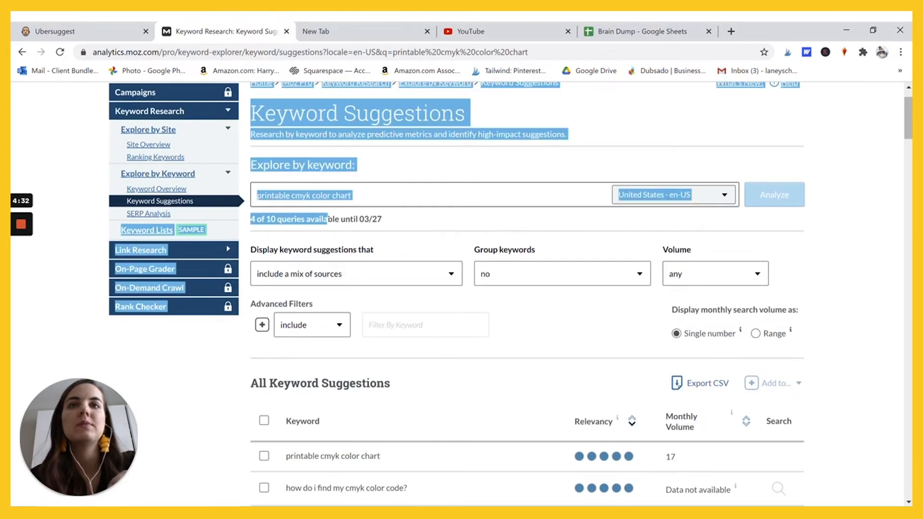
{"action": "left_click", "coordinate": [315, 227]}
{"action": "scroll", "coordinate": [479, 378], "scroll_direction": "down", "scroll_amount": 5}
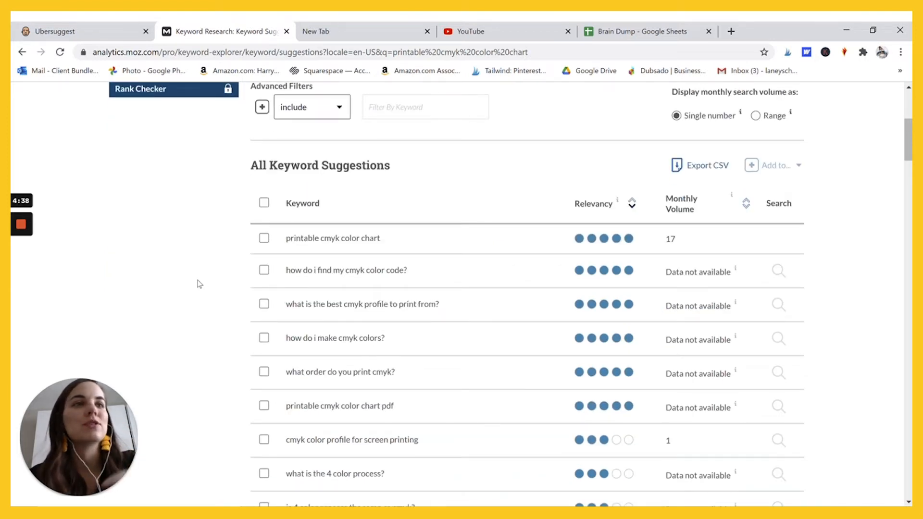
{"action": "scroll", "coordinate": [190, 296], "scroll_direction": "down", "scroll_amount": 7}
{"action": "scroll", "coordinate": [190, 296], "scroll_direction": "down", "scroll_amount": 3}
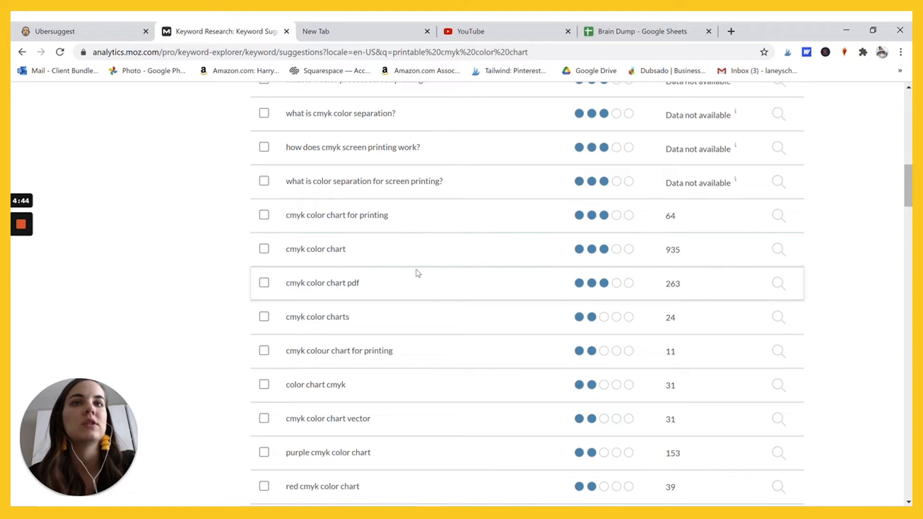
{"action": "triple_click", "coordinate": [340, 249]}
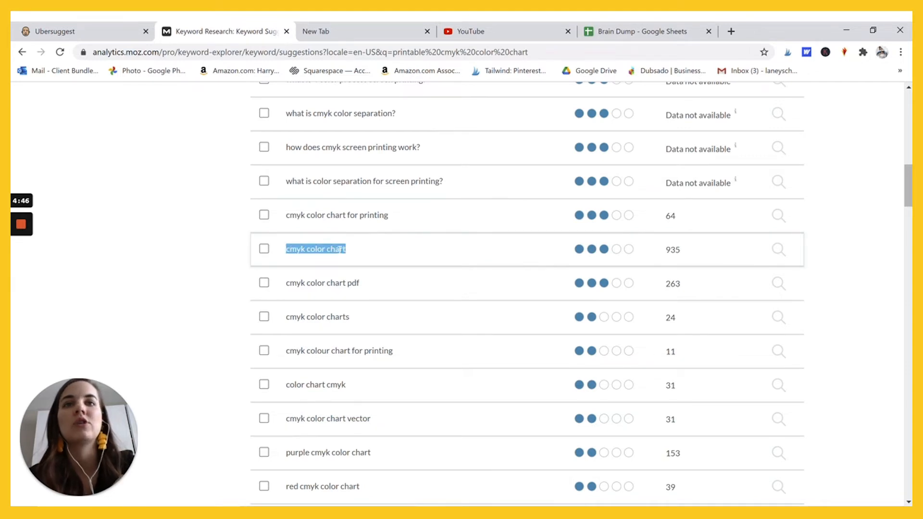
{"action": "left_click", "coordinate": [340, 250]}
{"action": "triple_click", "coordinate": [328, 283]}
{"action": "left_click", "coordinate": [328, 283]}
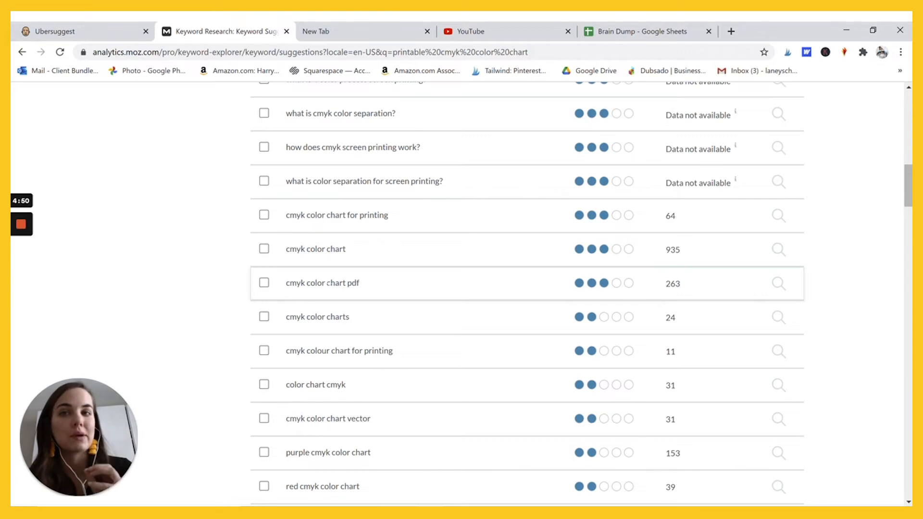
Switch to the Brain Dump sheet and review the Main Keyword and SV entries in the printable palette row
{"action": "left_click", "coordinate": [627, 30]}
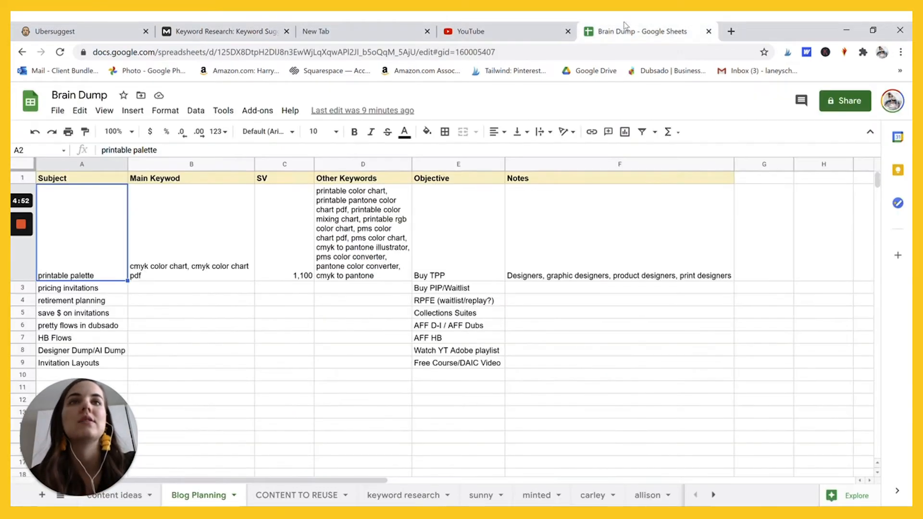
{"action": "left_click", "coordinate": [201, 226]}
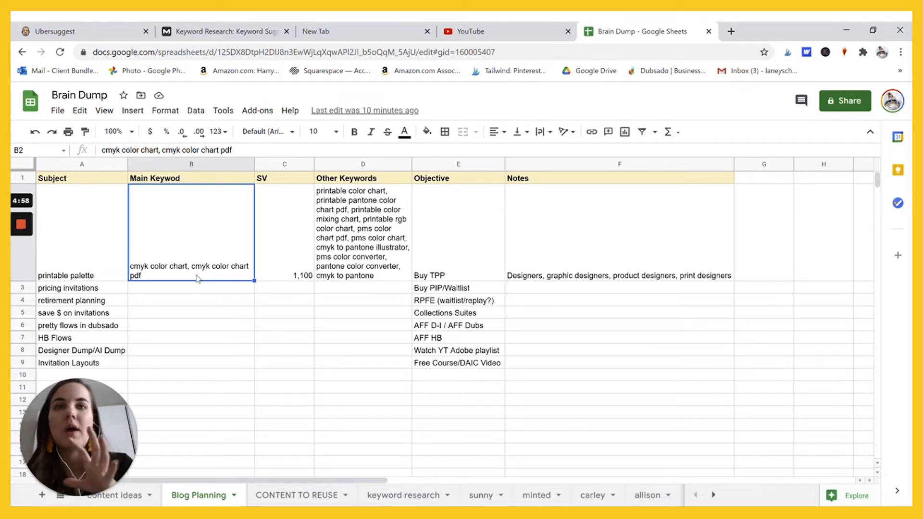
{"action": "left_click", "coordinate": [300, 269]}
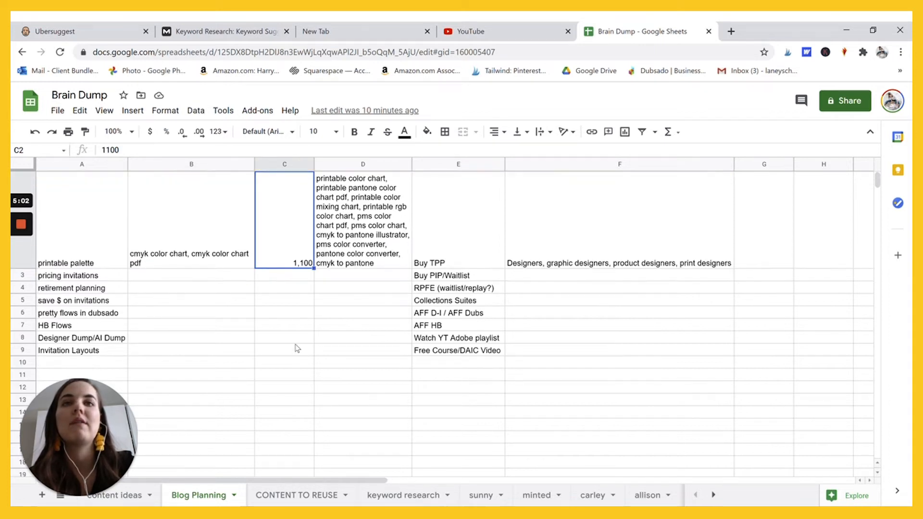
Append "colour" to the Other Keywords list in the printable palette row
{"action": "left_click", "coordinate": [332, 244]}
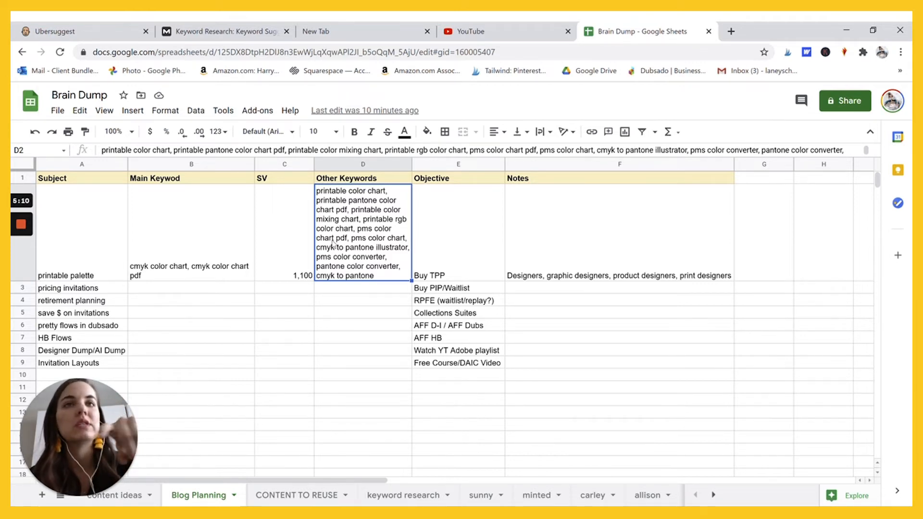
{"action": "double_click", "coordinate": [332, 244]}
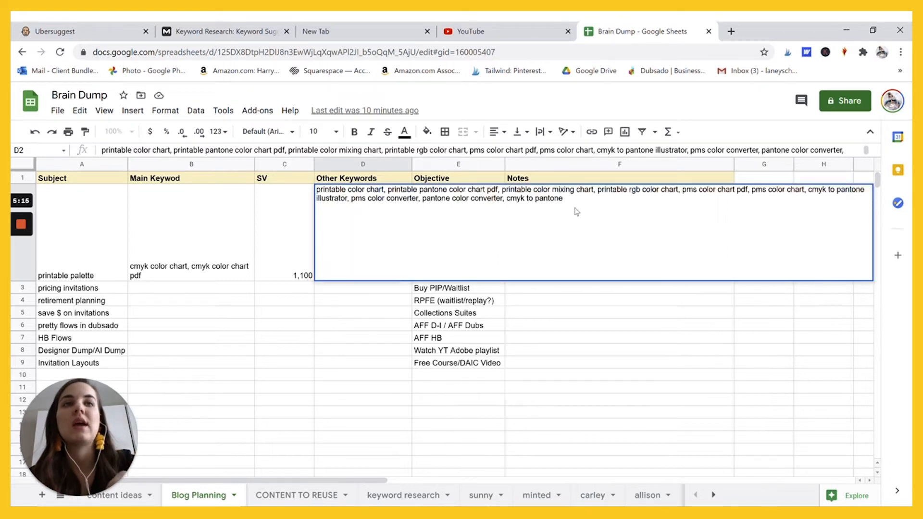
{"action": "type", "text": ", colour"}
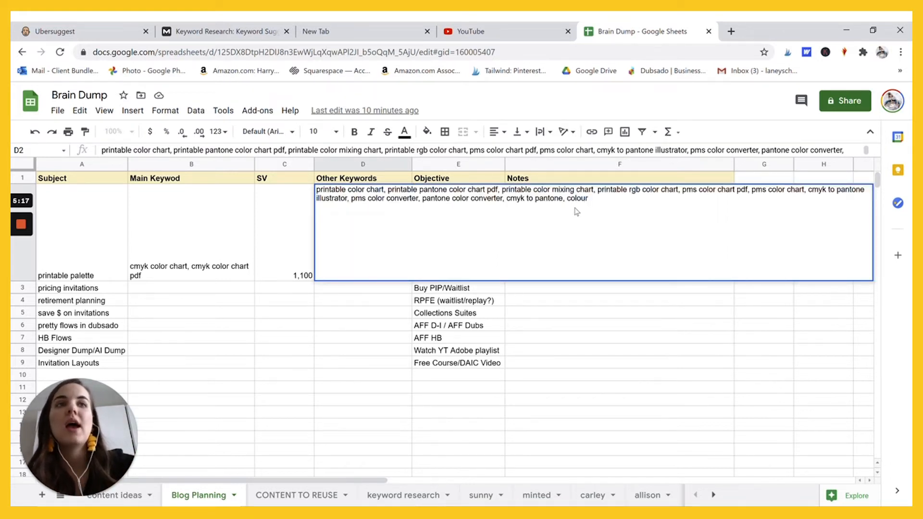
{"action": "left_click", "coordinate": [308, 365]}
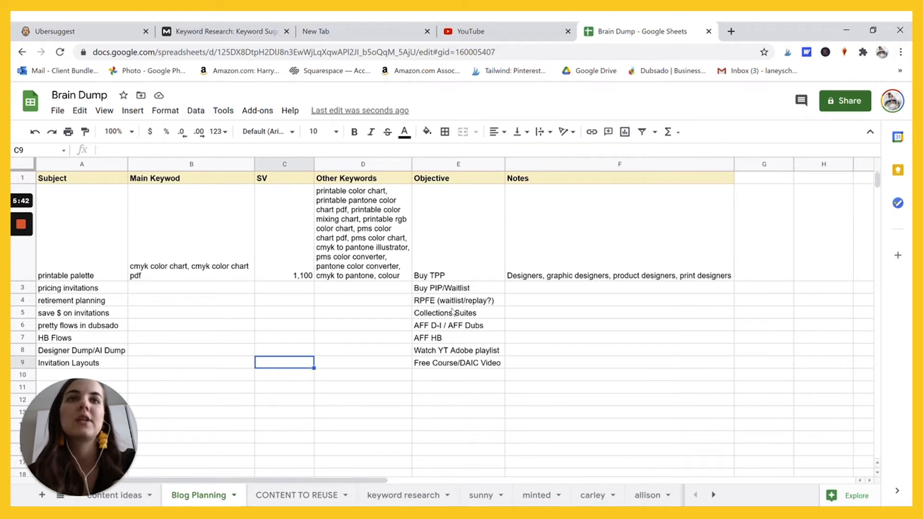
{"action": "scroll", "coordinate": [441, 371], "scroll_direction": "down", "scroll_amount": 3}
{"action": "scroll", "coordinate": [441, 371], "scroll_direction": "up", "scroll_amount": 3}
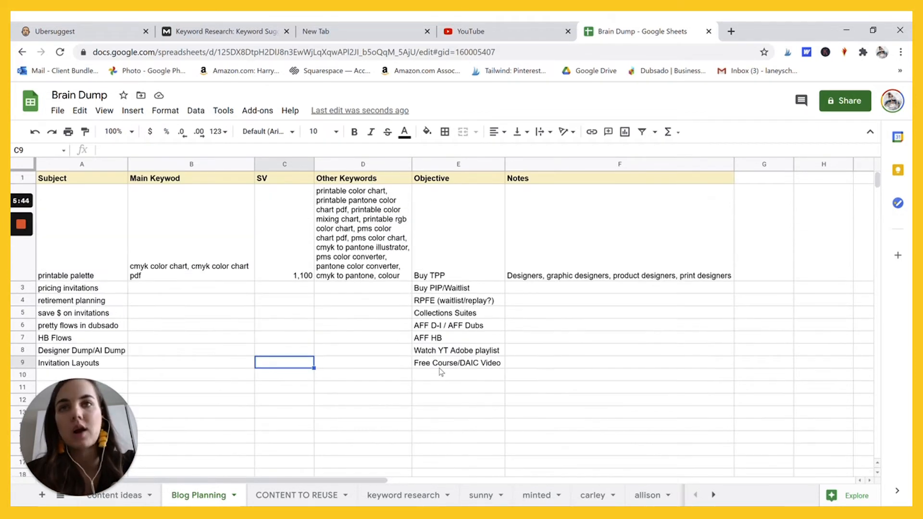
Search Google for "printable color chart" in the empty browser tab and examine the Keywords Everywhere volume and suggested queries
{"action": "left_click", "coordinate": [231, 30]}
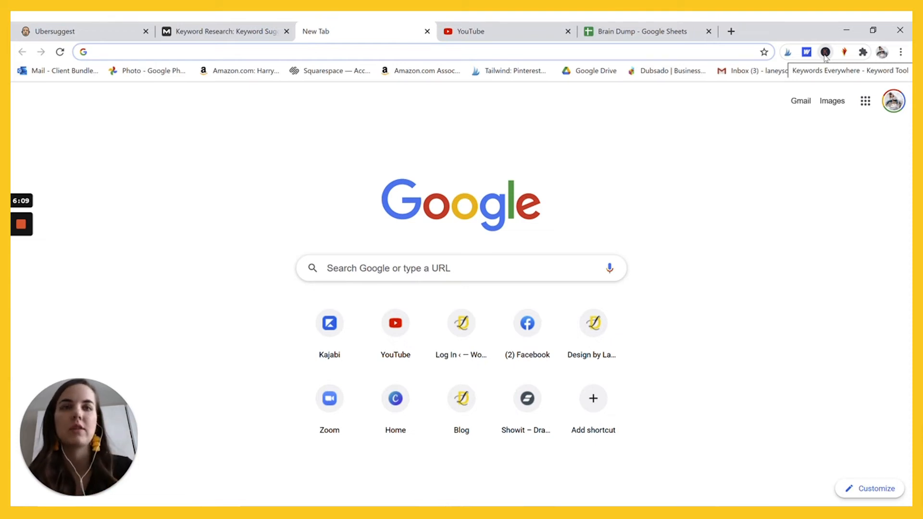
{"action": "left_click", "coordinate": [432, 268]}
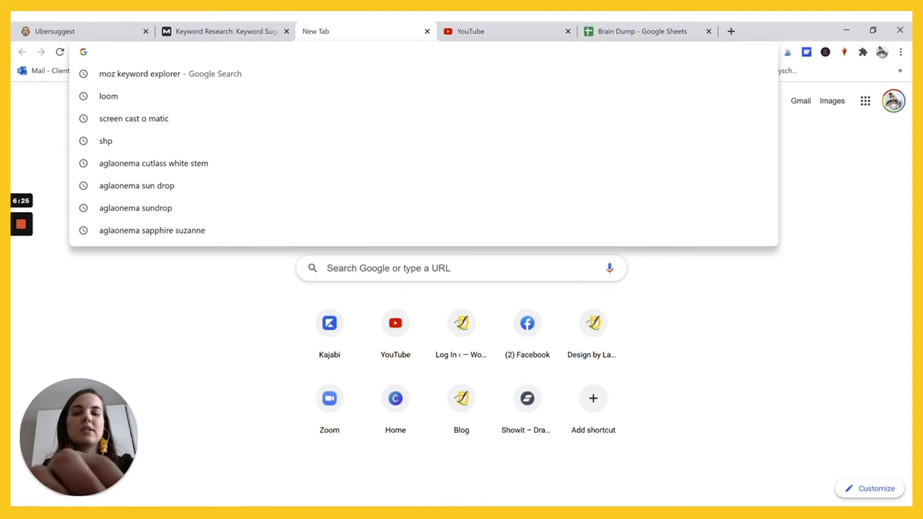
{"action": "type", "text": "printable "}
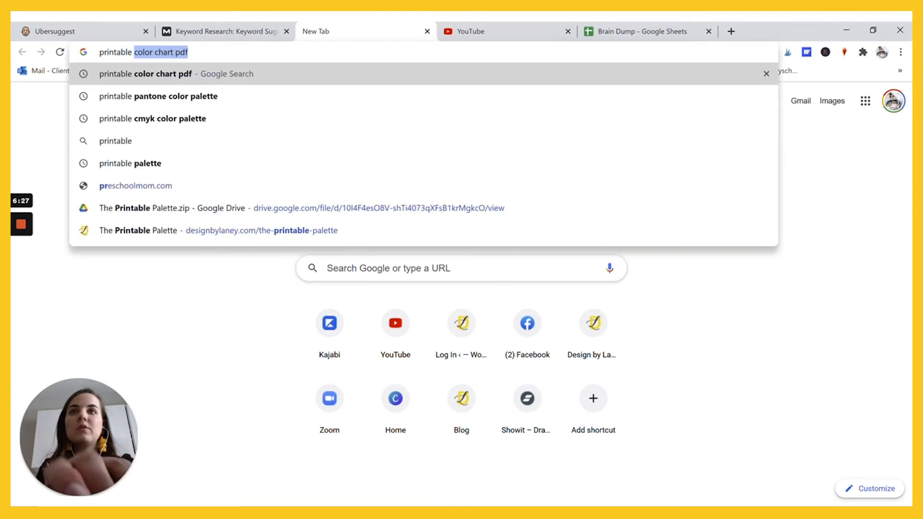
{"action": "type", "text": "color chart"}
{"action": "key", "text": "Return"}
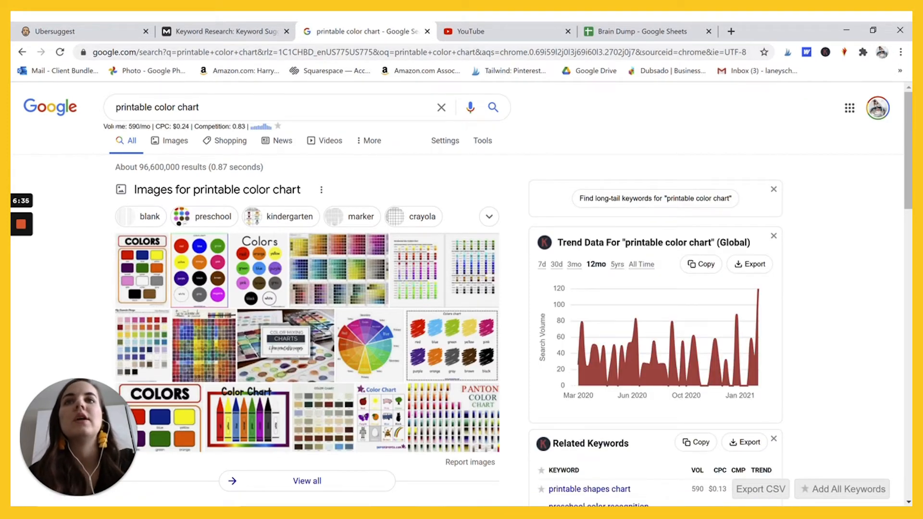
{"action": "left_click_drag", "start_coordinate": [104, 127], "coordinate": [144, 115]}
{"action": "left_click", "coordinate": [199, 106]}
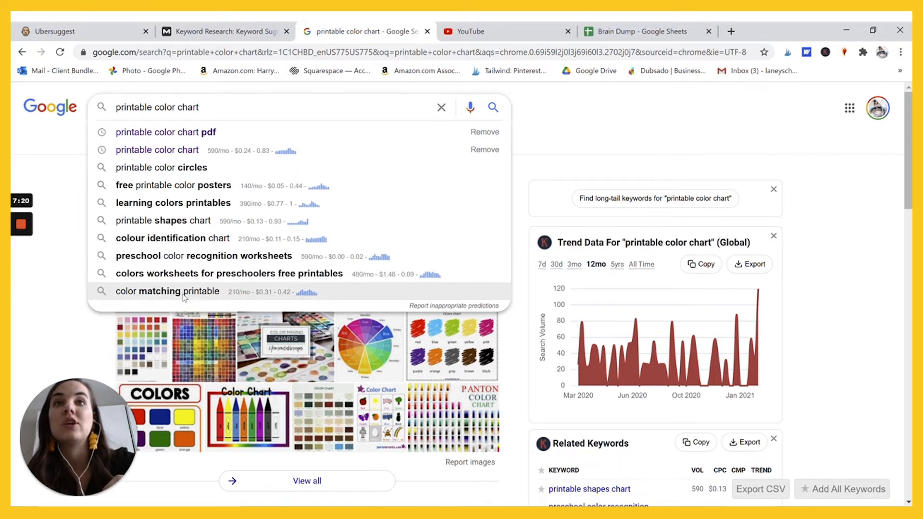
Append "color matching printable" to the Other Keywords list in the printable palette row of the Brain Dump sheet
{"action": "left_click", "coordinate": [630, 32]}
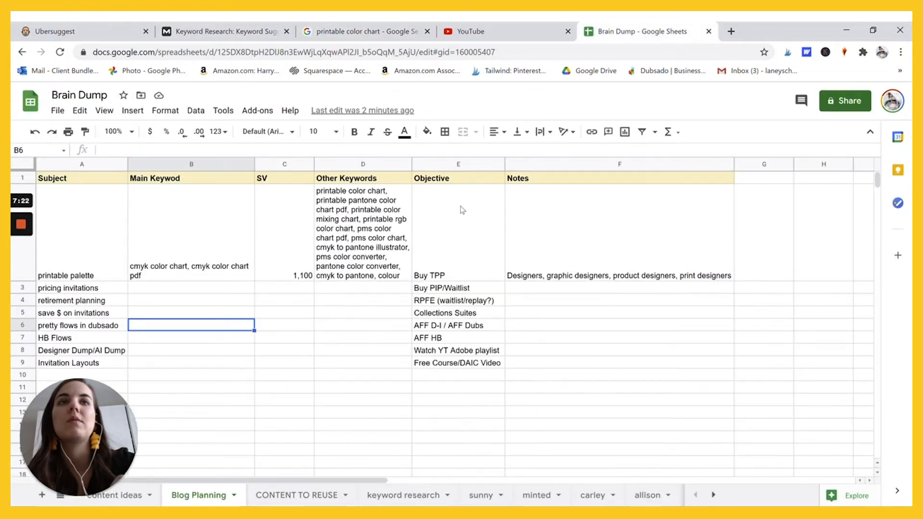
{"action": "left_click", "coordinate": [374, 243]}
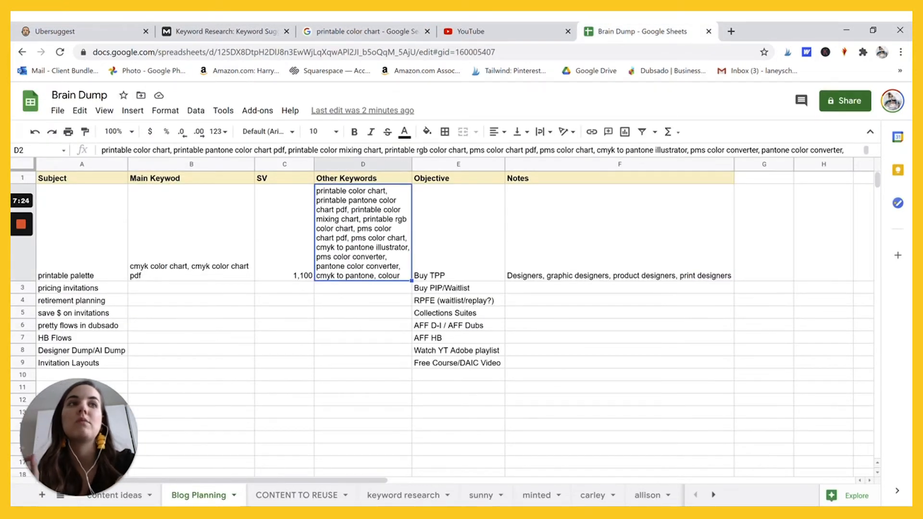
{"action": "key", "text": "Return"}
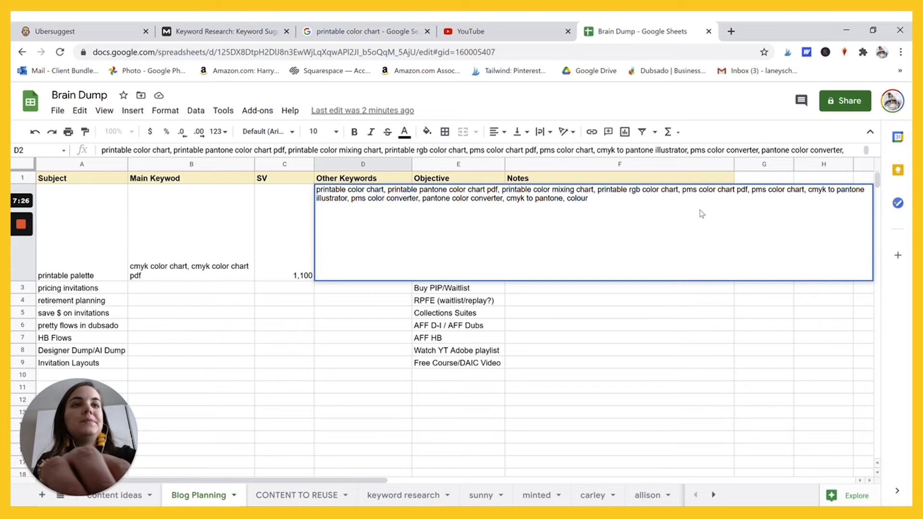
{"action": "type", "text": ", color matching printab"}
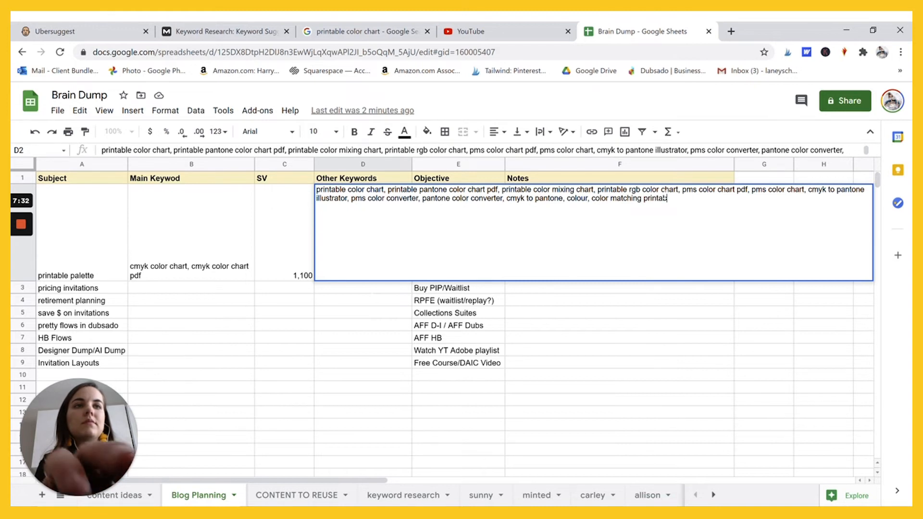
{"action": "type", "text": "le"}
{"action": "key", "text": "Return"}
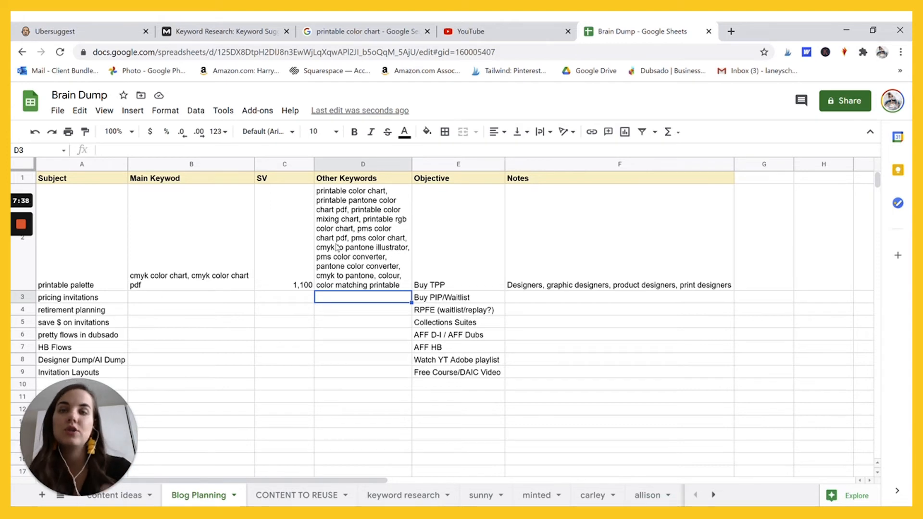
Review the printable palette row's main keywords and the topics listed in the Subject column
{"action": "left_click", "coordinate": [212, 242]}
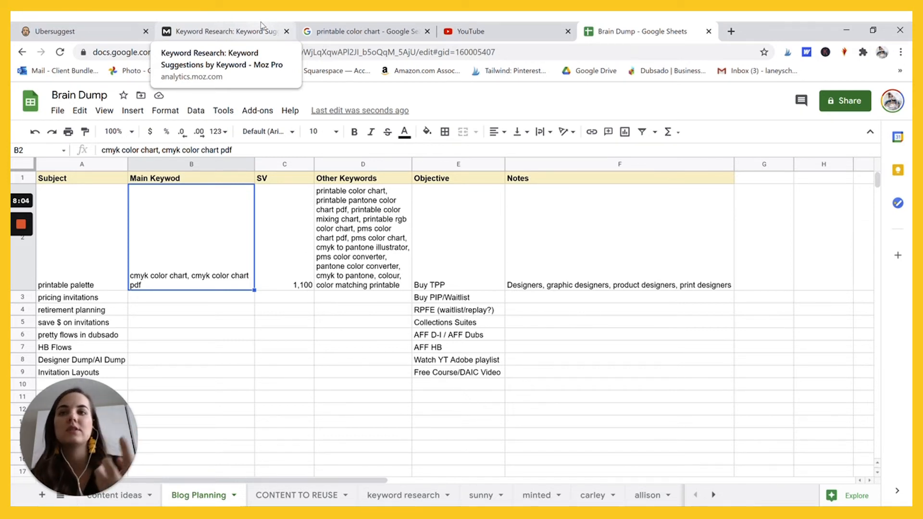
{"action": "left_click", "coordinate": [217, 299]}
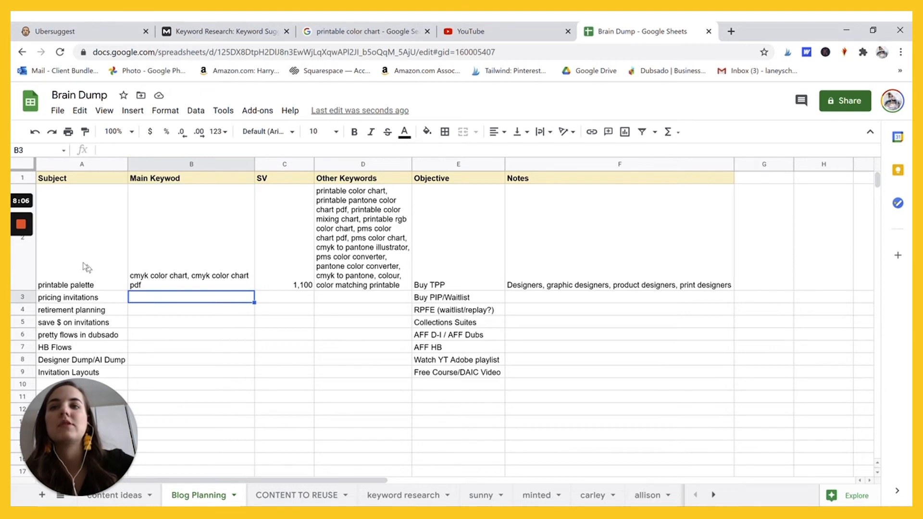
{"action": "left_click", "coordinate": [78, 262]}
{"action": "key", "text": "Down"}
{"action": "key", "text": "Down"}
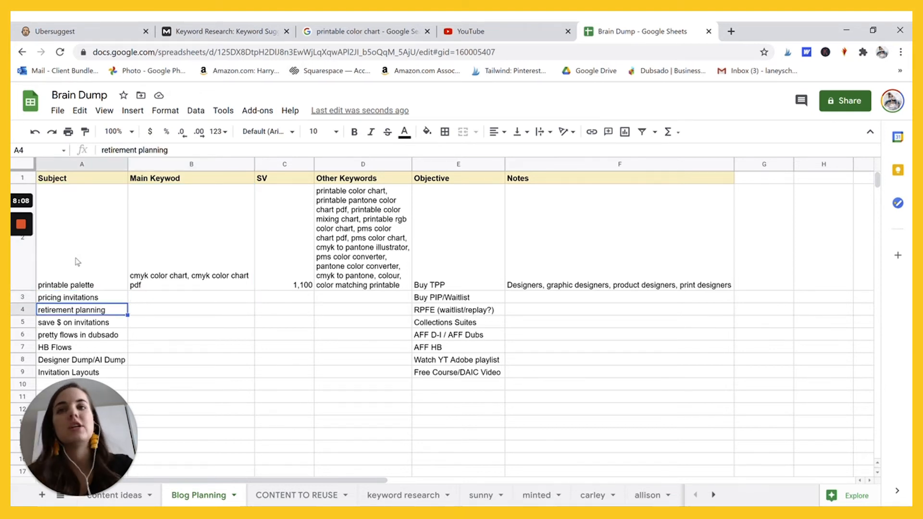
{"action": "key", "text": "Down"}
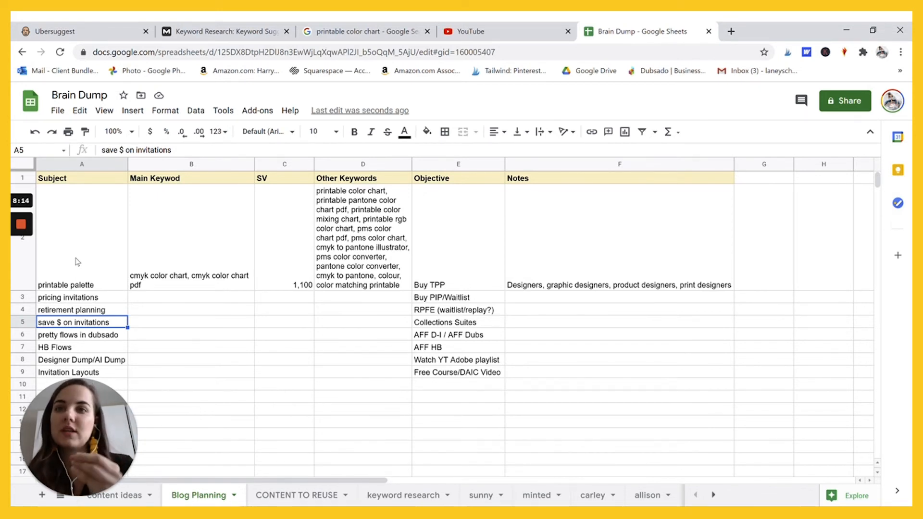
{"action": "left_click", "coordinate": [92, 340]}
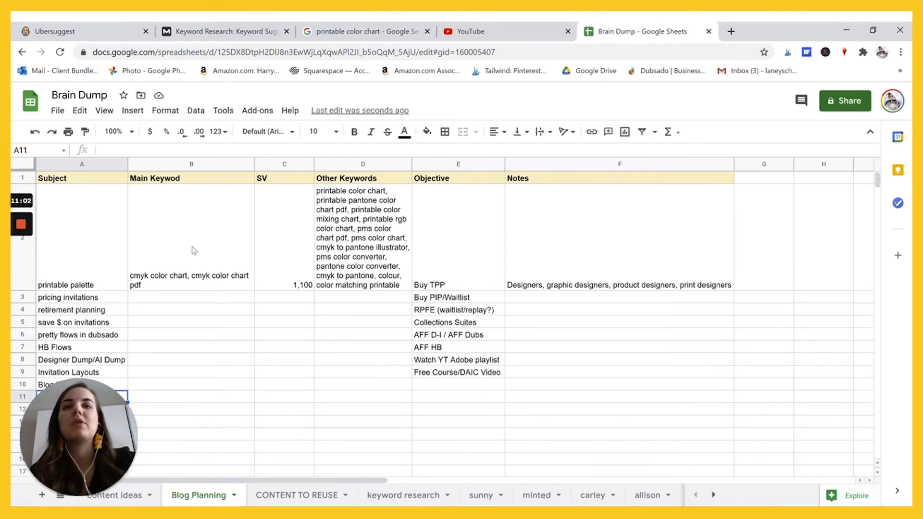
{"action": "left_click", "coordinate": [90, 248]}
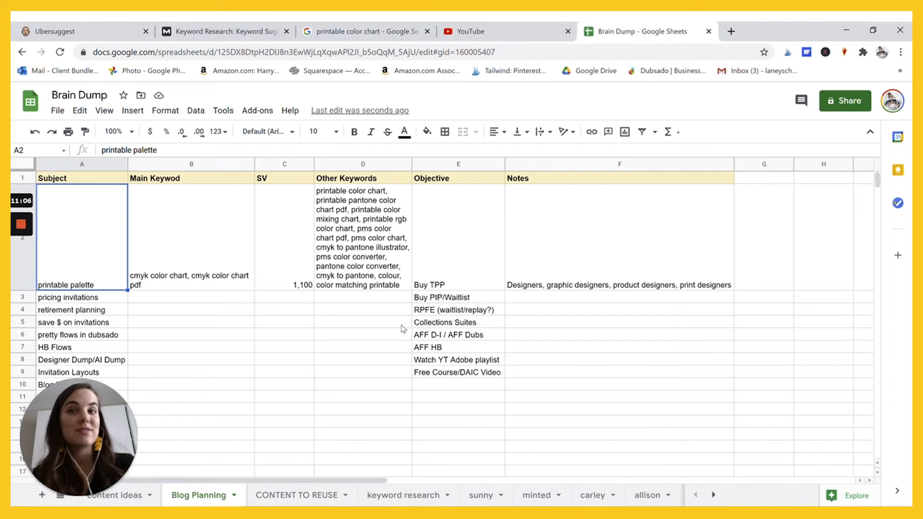
{"action": "left_click", "coordinate": [515, 27]}
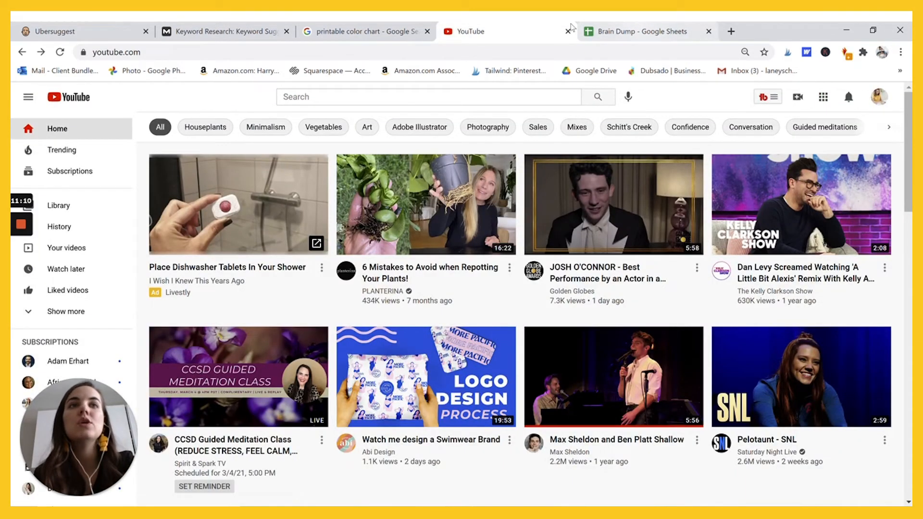
{"action": "left_click", "coordinate": [329, 94]}
{"action": "left_click", "coordinate": [637, 29]}
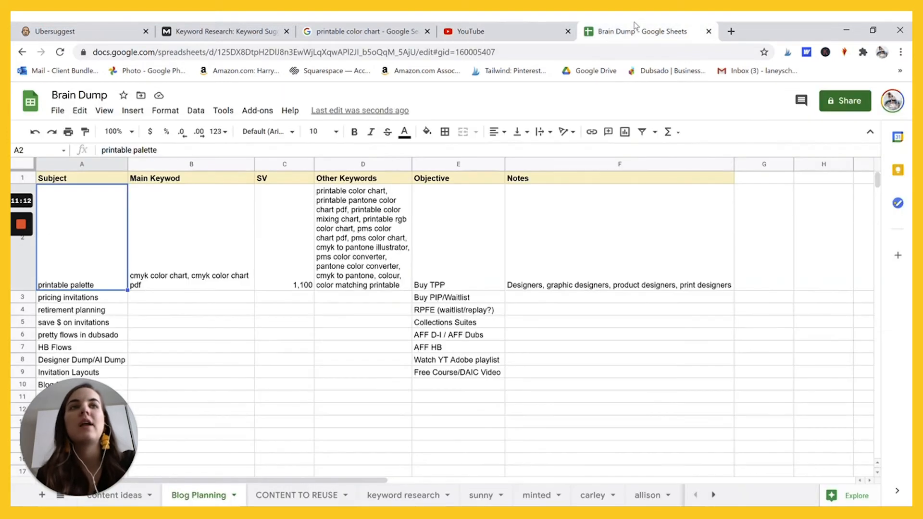
Enter "SEO Guide, Watch another YT video" as the objective in row 10 and fit the Objective column width to its contents
{"action": "left_click", "coordinate": [464, 385]}
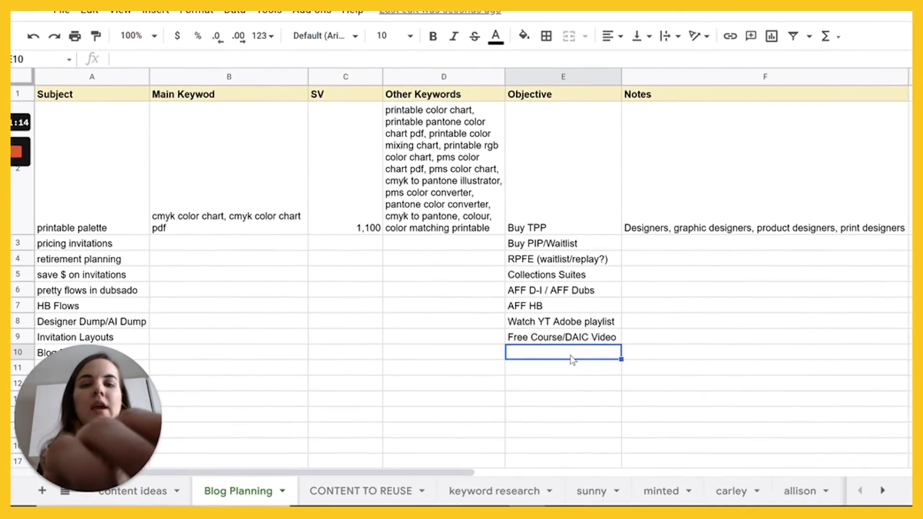
{"action": "type", "text": "SEO "}
{"action": "type", "text": "Cou"}
{"action": "key", "text": "BackSpace"}
{"action": "key", "text": "BackSpace"}
{"action": "key", "text": "BackSpace"}
{"action": "type", "text": "Guides"}
{"action": "key", "text": "BackSpace"}
{"action": "type", "text": ", "}
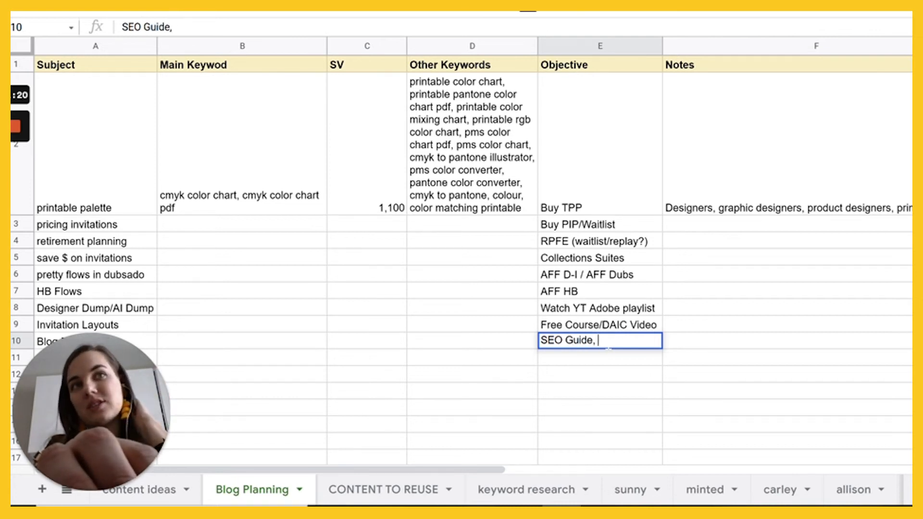
{"action": "type", "text": "Wa"}
{"action": "key", "text": "BackSpace"}
{"action": "type", "text": "Watch another "}
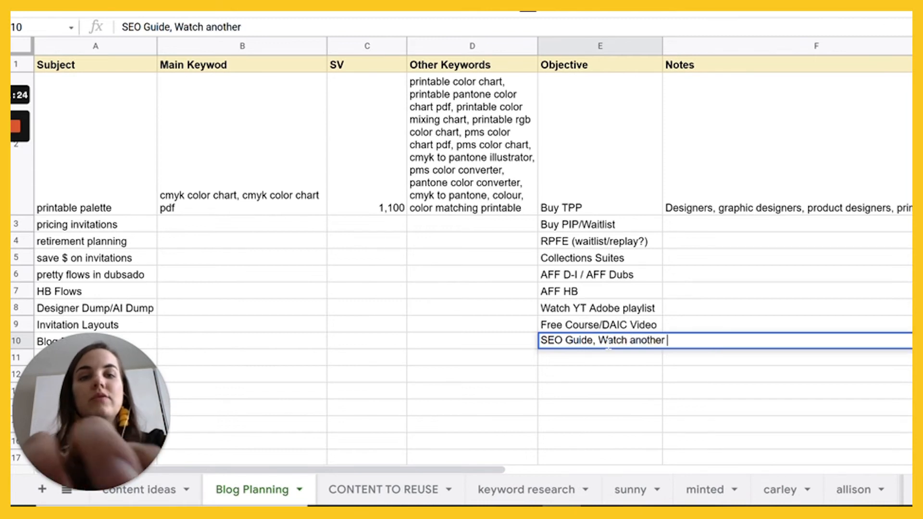
{"action": "type", "text": "YT video"}
{"action": "key", "text": "Return"}
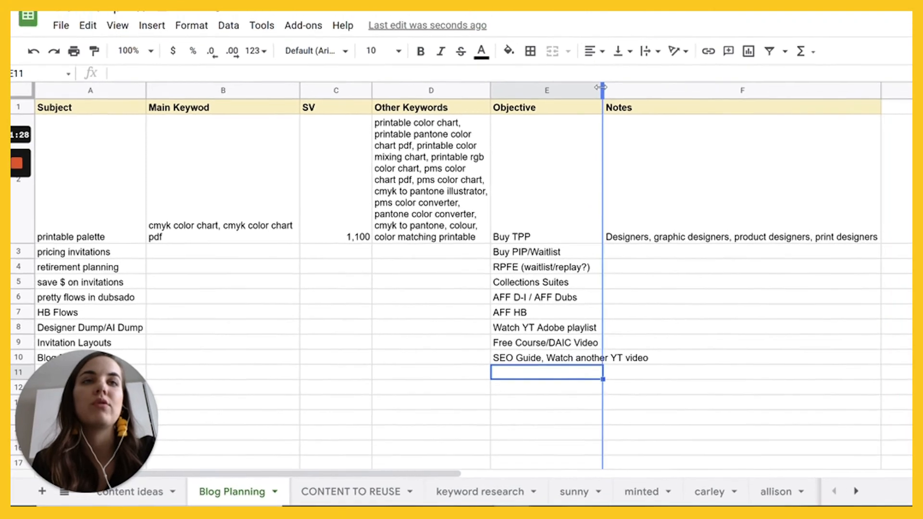
{"action": "double_click", "coordinate": [651, 48]}
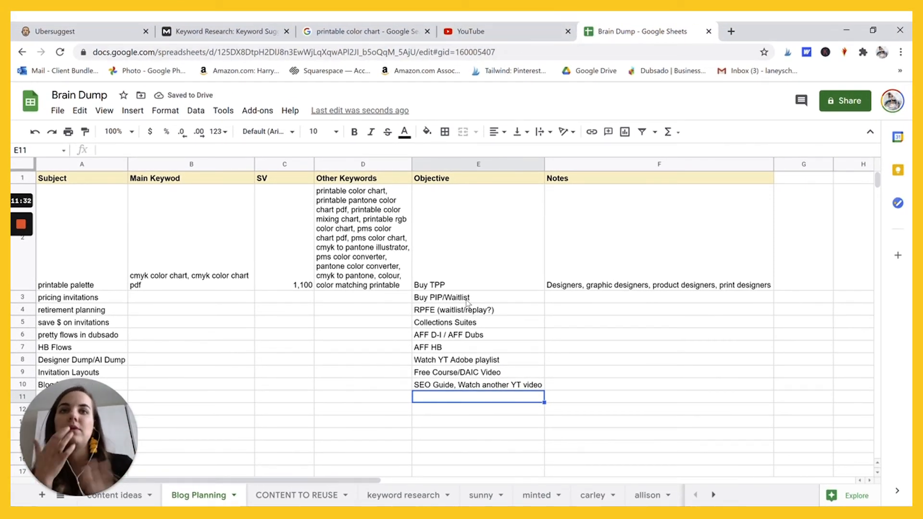
Look up "blog planning" in YouTube's search suggestions and examine the volumes of the related phrases
{"action": "left_click", "coordinate": [506, 27]}
{"action": "type", "text": "blog plann"}
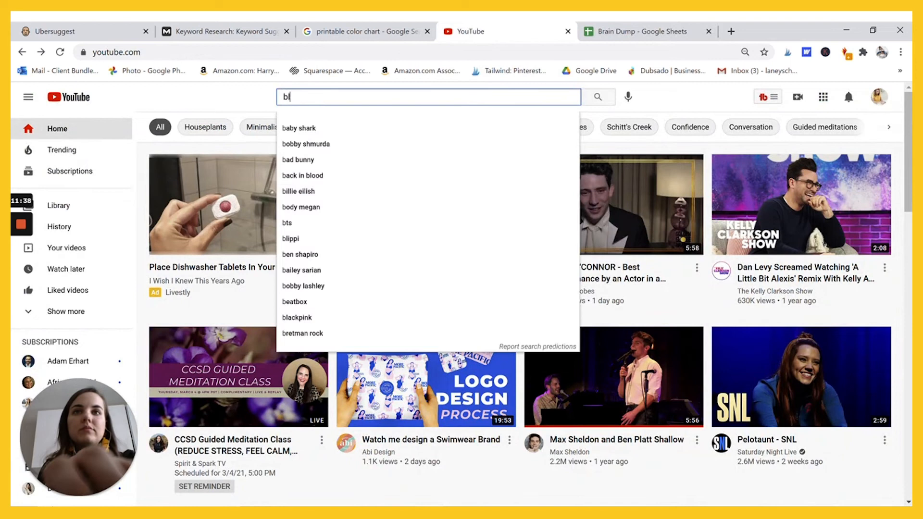
{"action": "type", "text": "ing"}
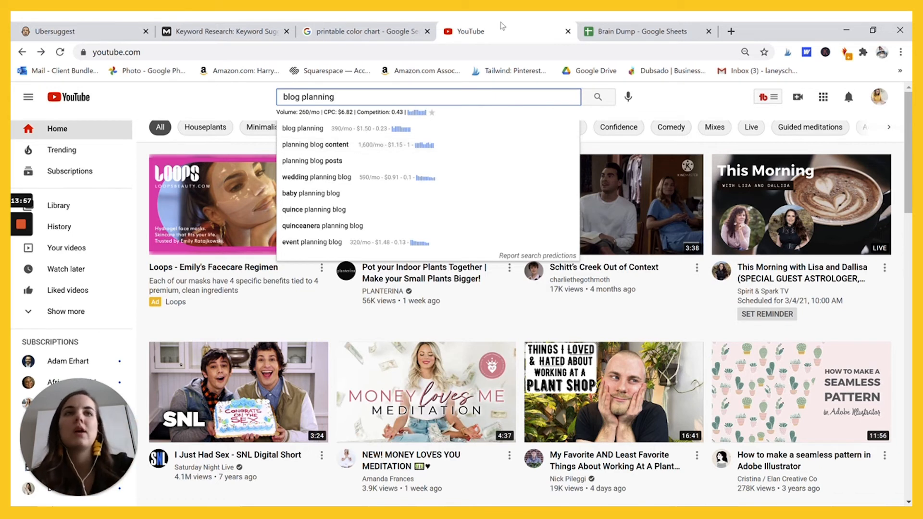
In row 10 of the Brain Dump sheet, enter "planning blog content" as the main keyword and 1,600 as its SV
{"action": "left_click", "coordinate": [639, 31]}
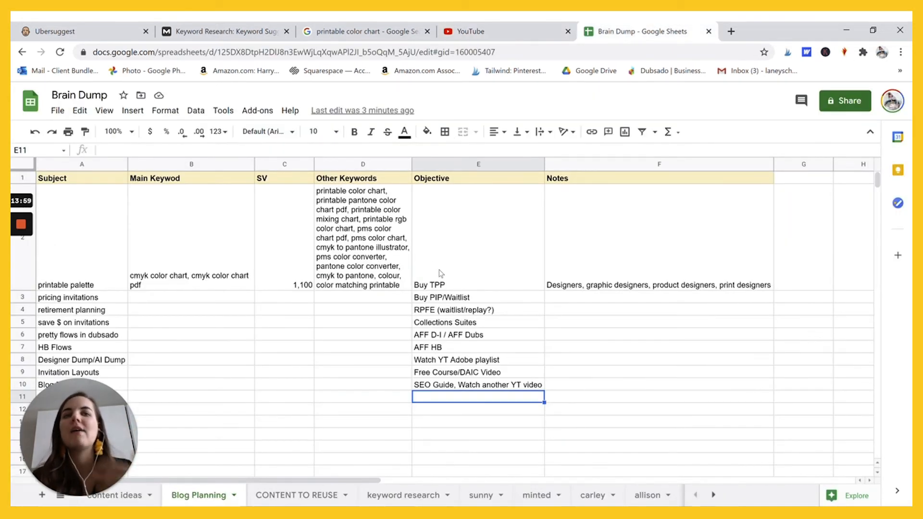
{"action": "left_click", "coordinate": [207, 399]}
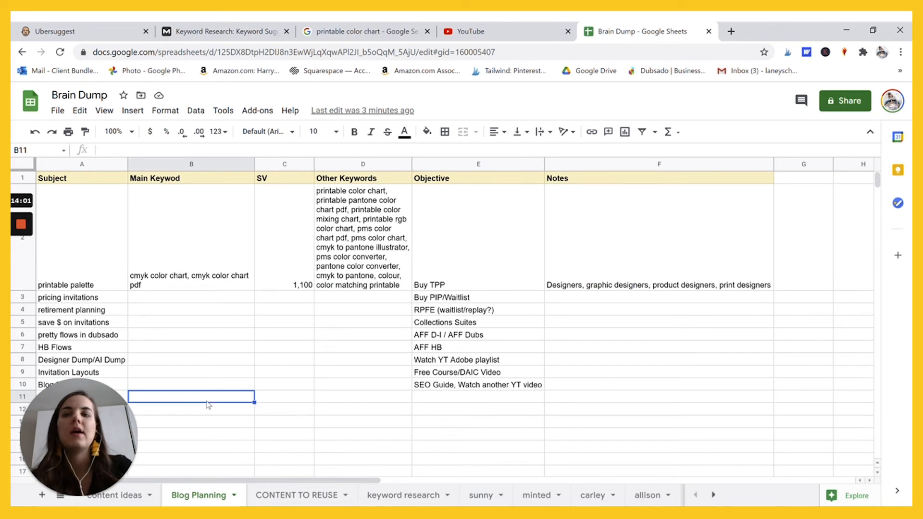
{"action": "key", "text": "Up"}
{"action": "type", "text": "bl"}
{"action": "key", "text": "BackSpace"}
{"action": "key", "text": "BackSpace"}
{"action": "type", "text": "planning blog content"}
{"action": "key", "text": "Tab"}
{"action": "type", "text": "1,600"}
{"action": "key", "text": "Return"}
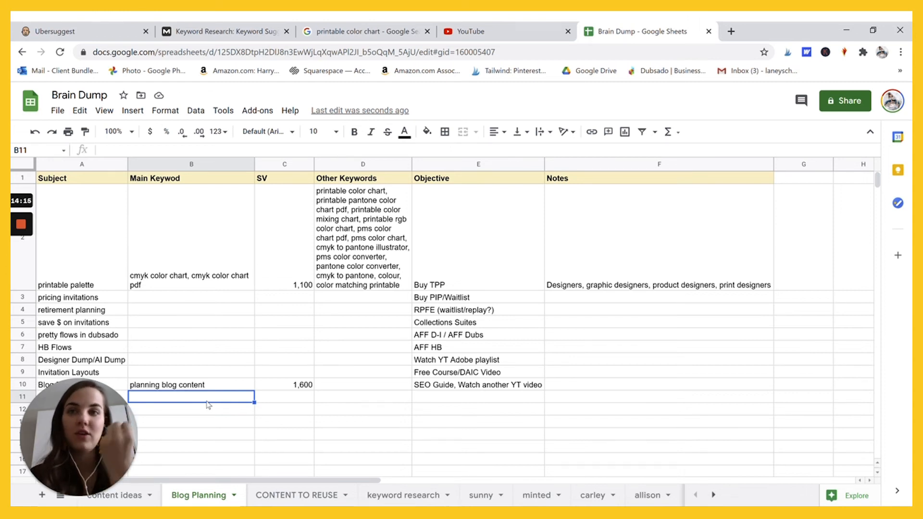
Review the printable palette row's subject, SV, other keywords, notes and objective, along with the objectives in rows 8 and 9
{"action": "left_click", "coordinate": [94, 261]}
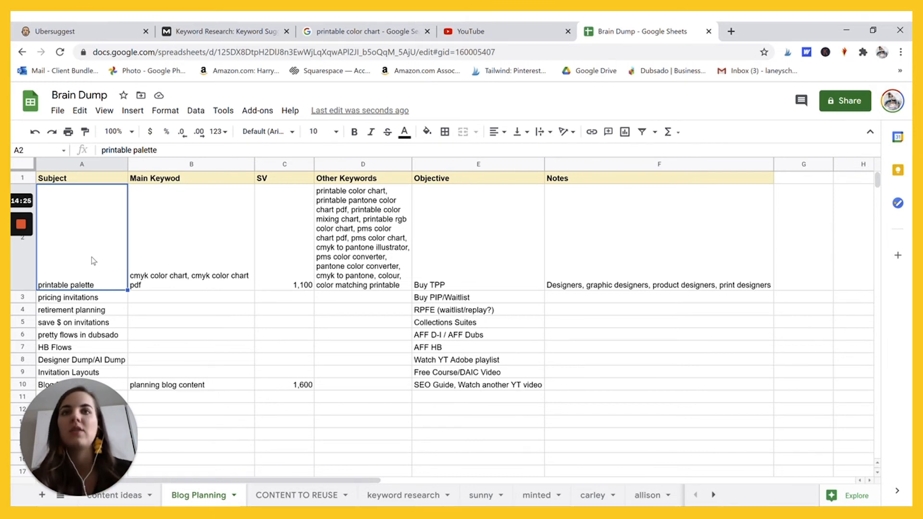
{"action": "left_click", "coordinate": [282, 288]}
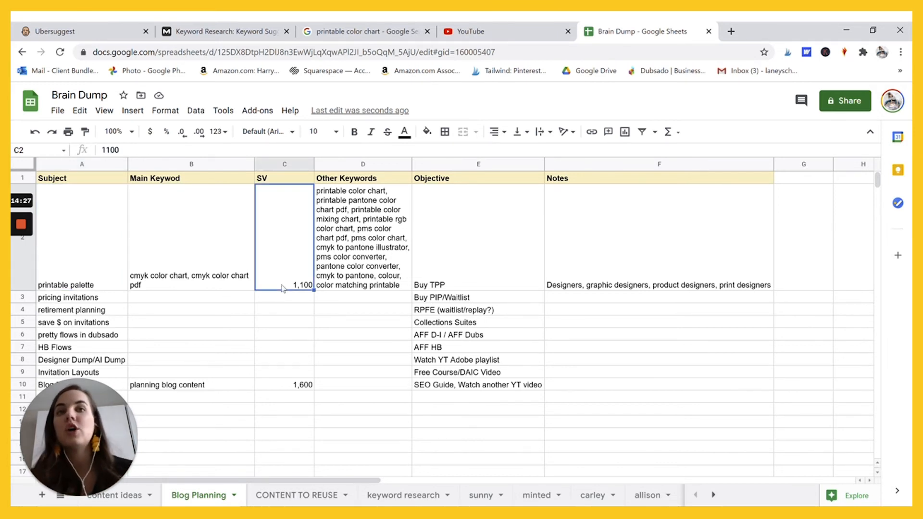
{"action": "key", "text": "Left"}
{"action": "key", "text": "Left"}
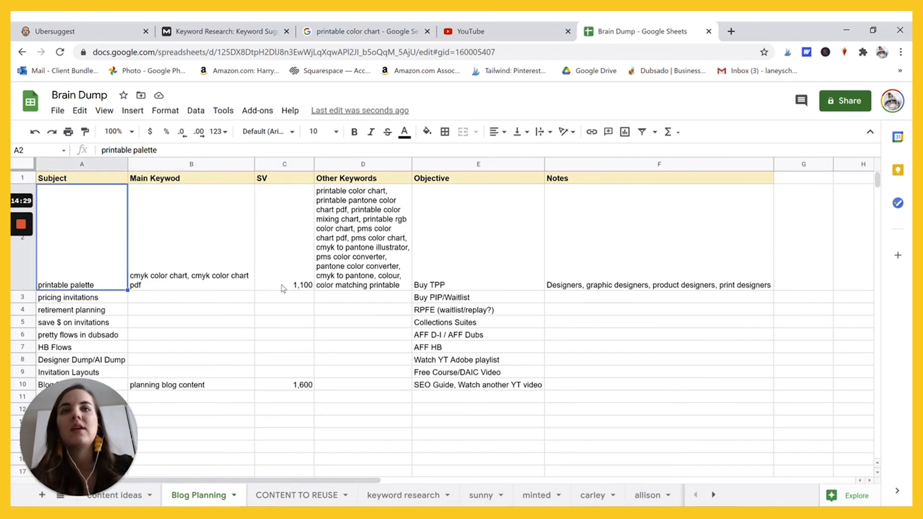
{"action": "left_click", "coordinate": [393, 230]}
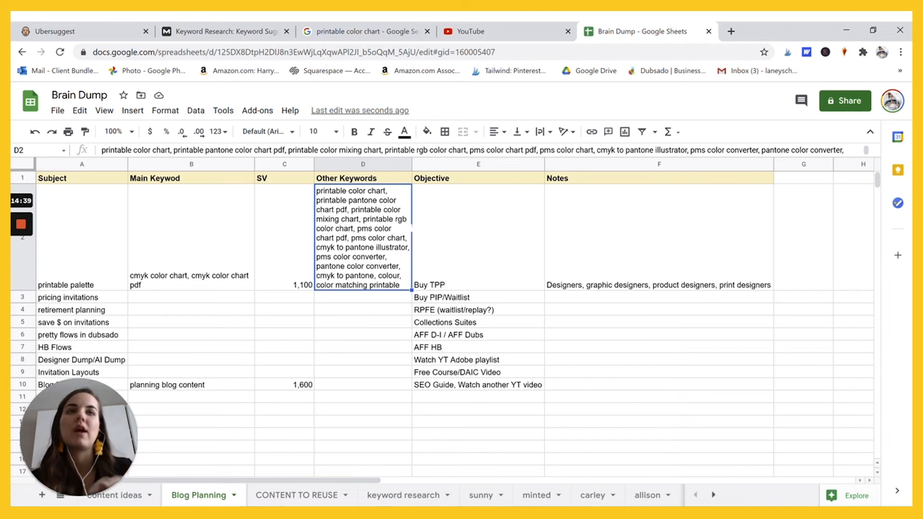
{"action": "left_click", "coordinate": [689, 207]}
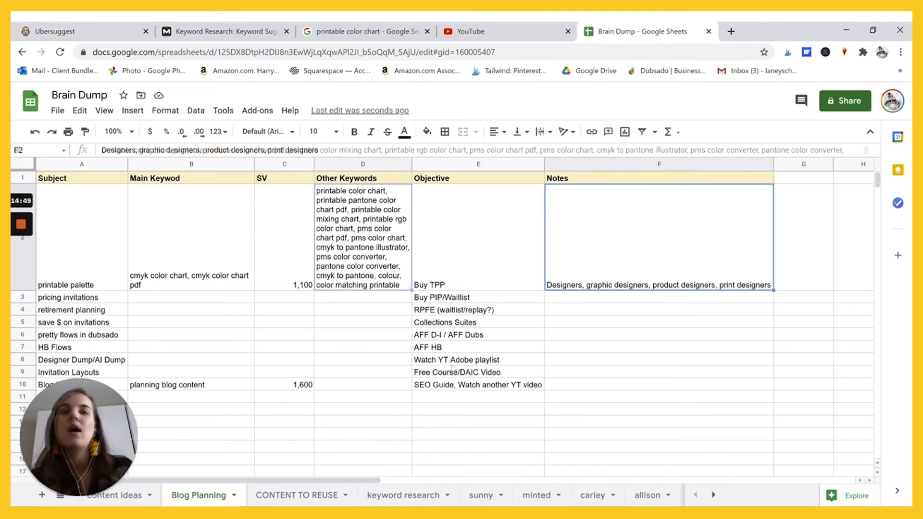
{"action": "left_click", "coordinate": [366, 230]}
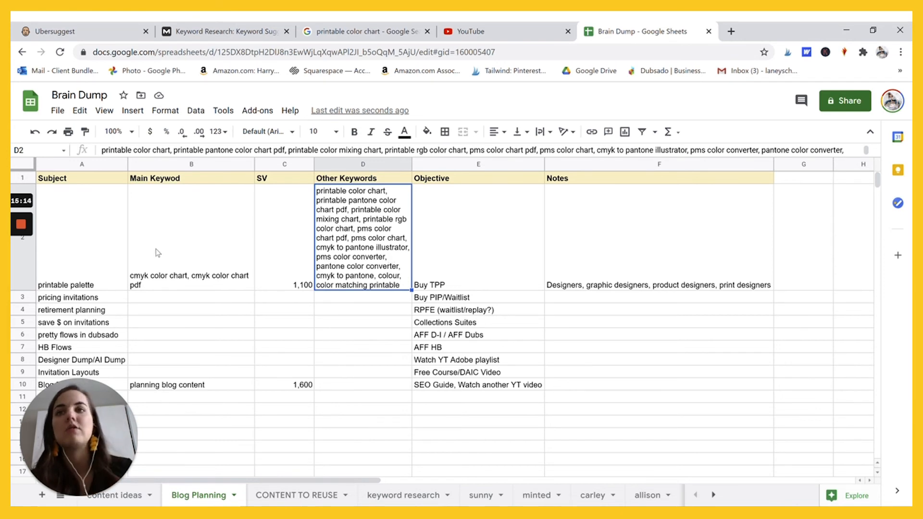
{"action": "left_click", "coordinate": [57, 236]}
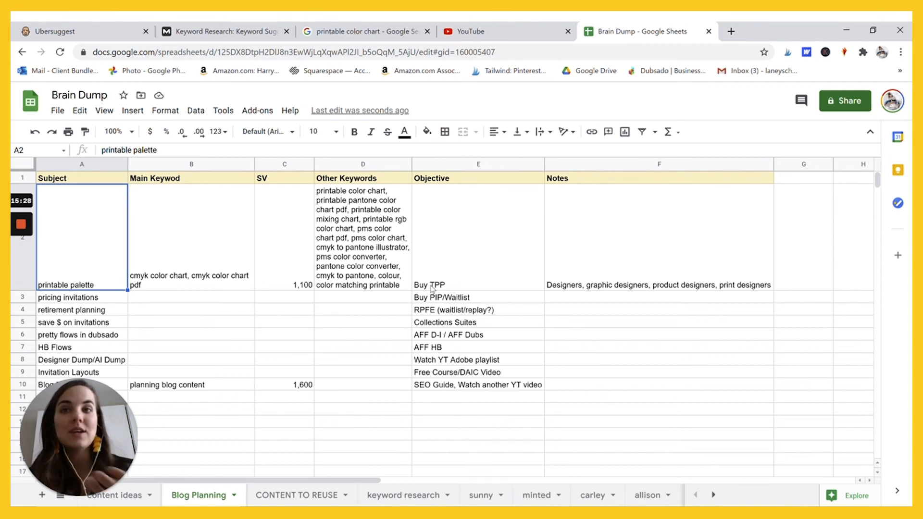
{"action": "left_click", "coordinate": [501, 370]}
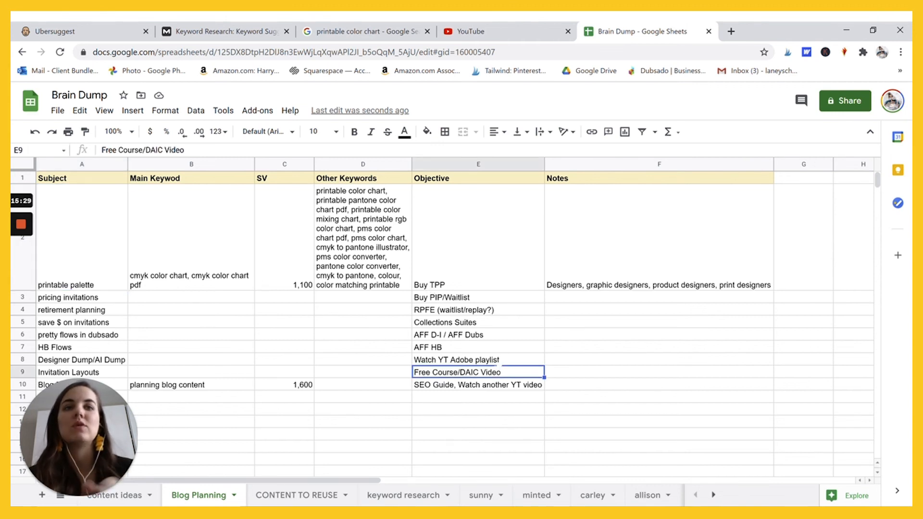
{"action": "left_click", "coordinate": [499, 363]}
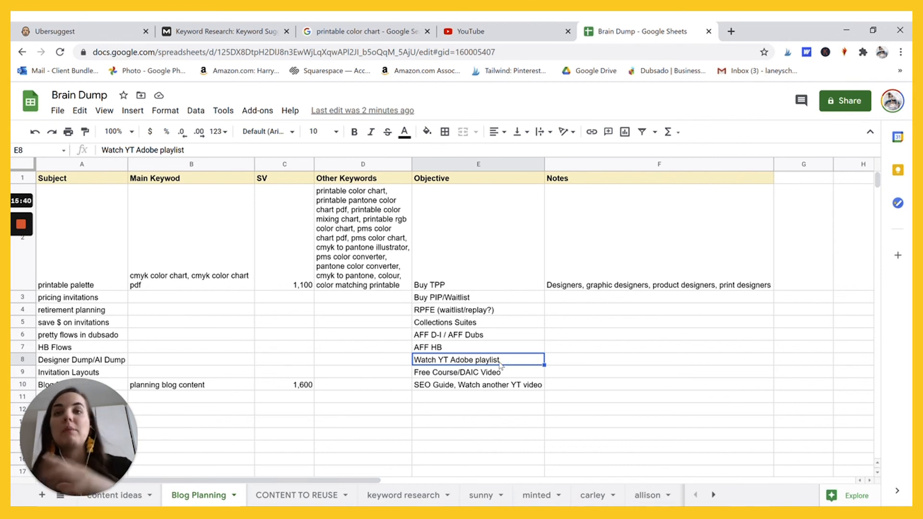
{"action": "left_click", "coordinate": [463, 279]}
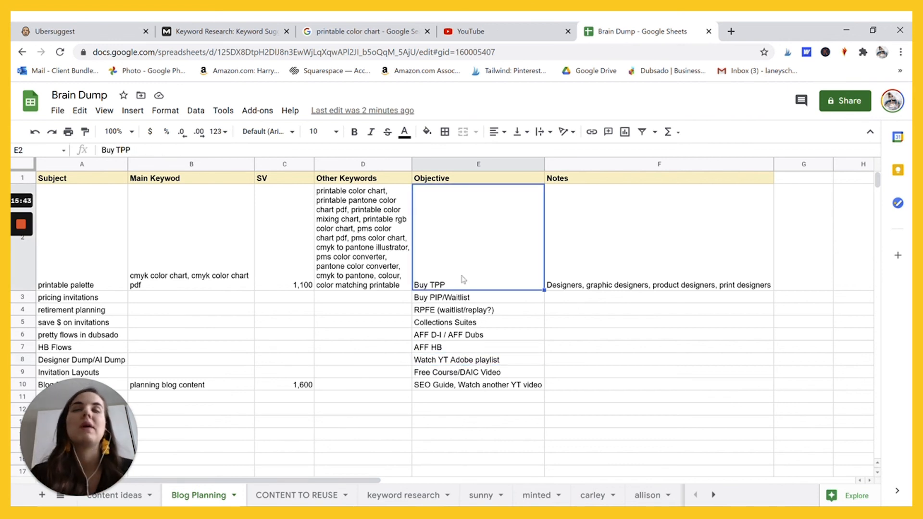